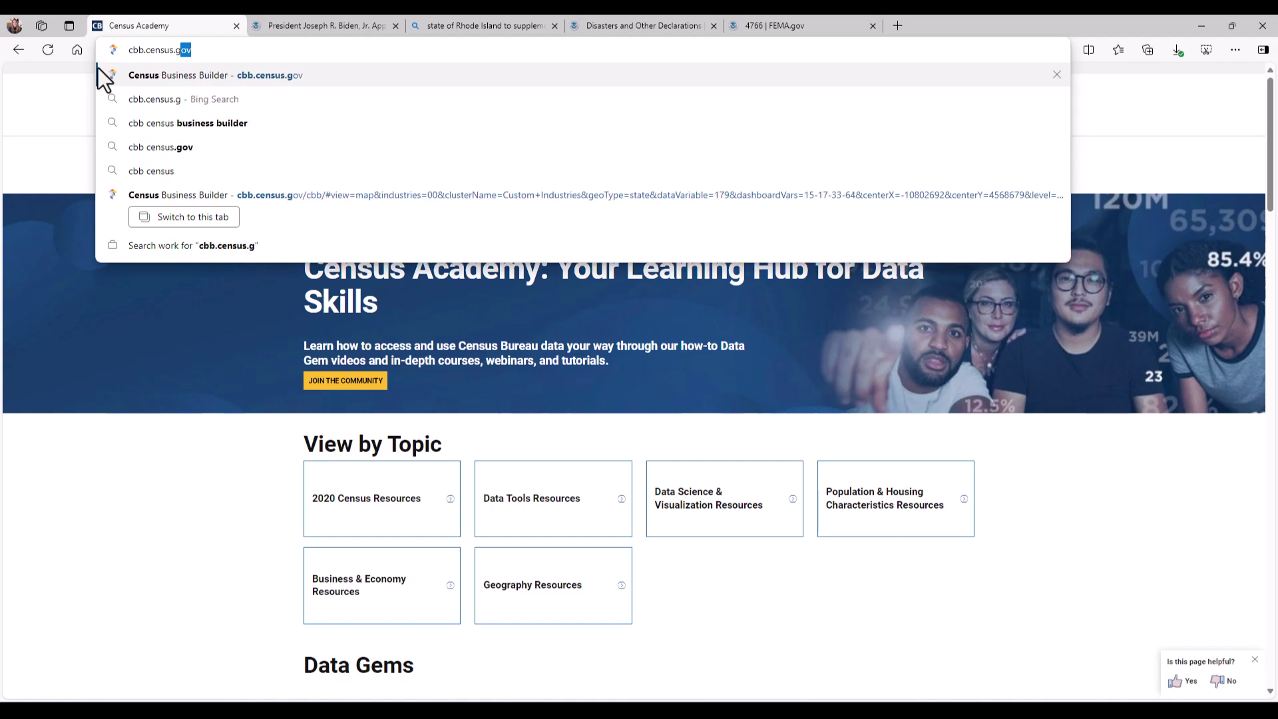
Load cbb.census.gov in Edge from the address-bar suggestion and wait for its map
left_click(97, 68)
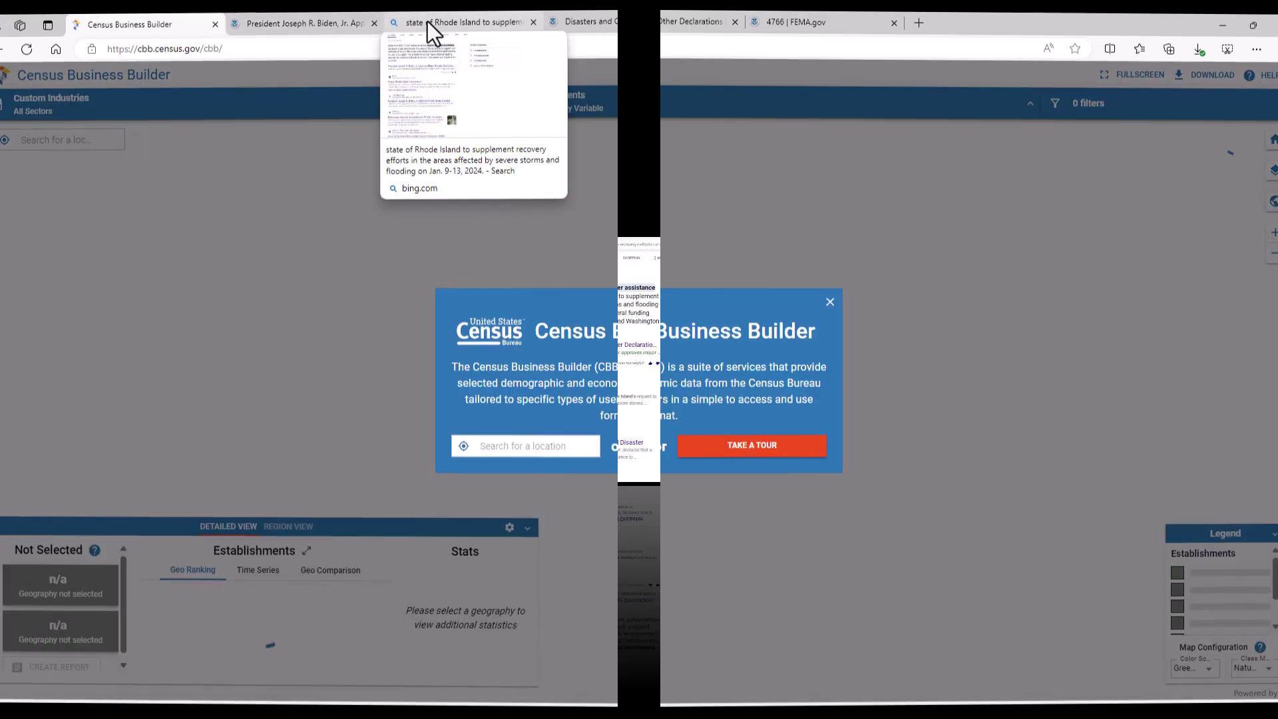
left_click(429, 24)
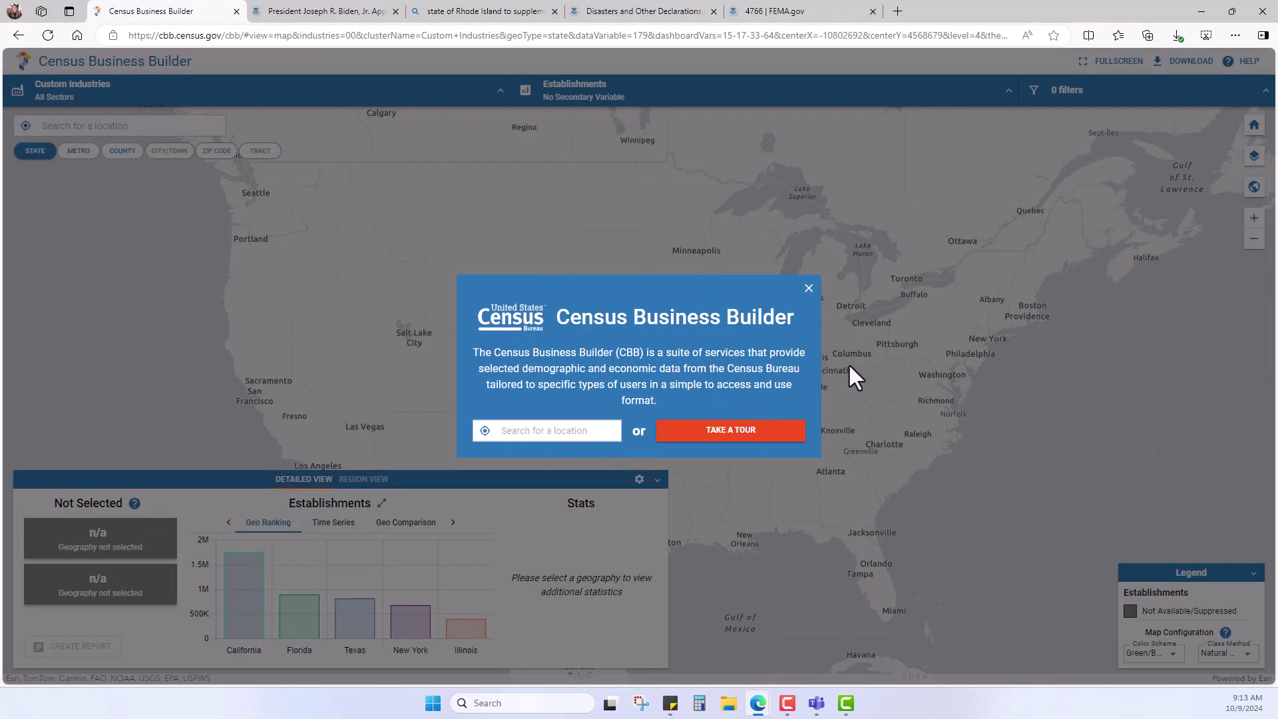
Dismiss the welcome message, switch to REGION VIEW, and choose CREATE REGION
left_click(809, 289)
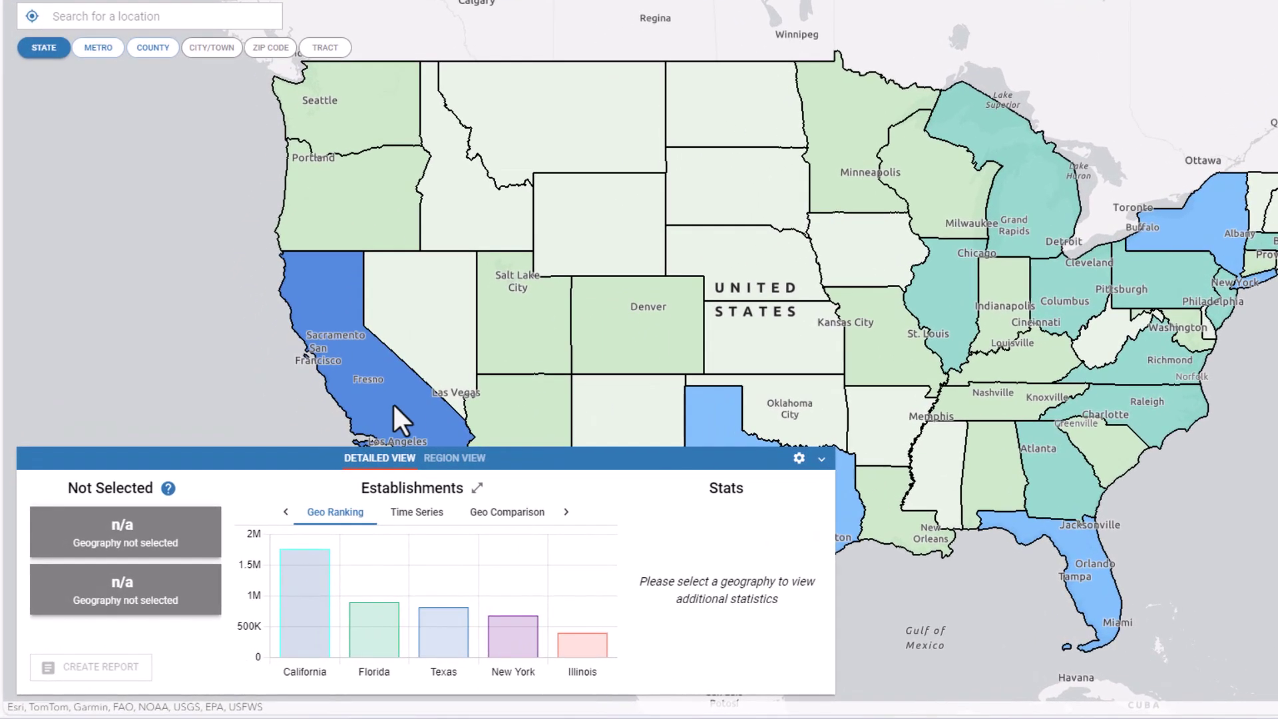
left_click(444, 464)
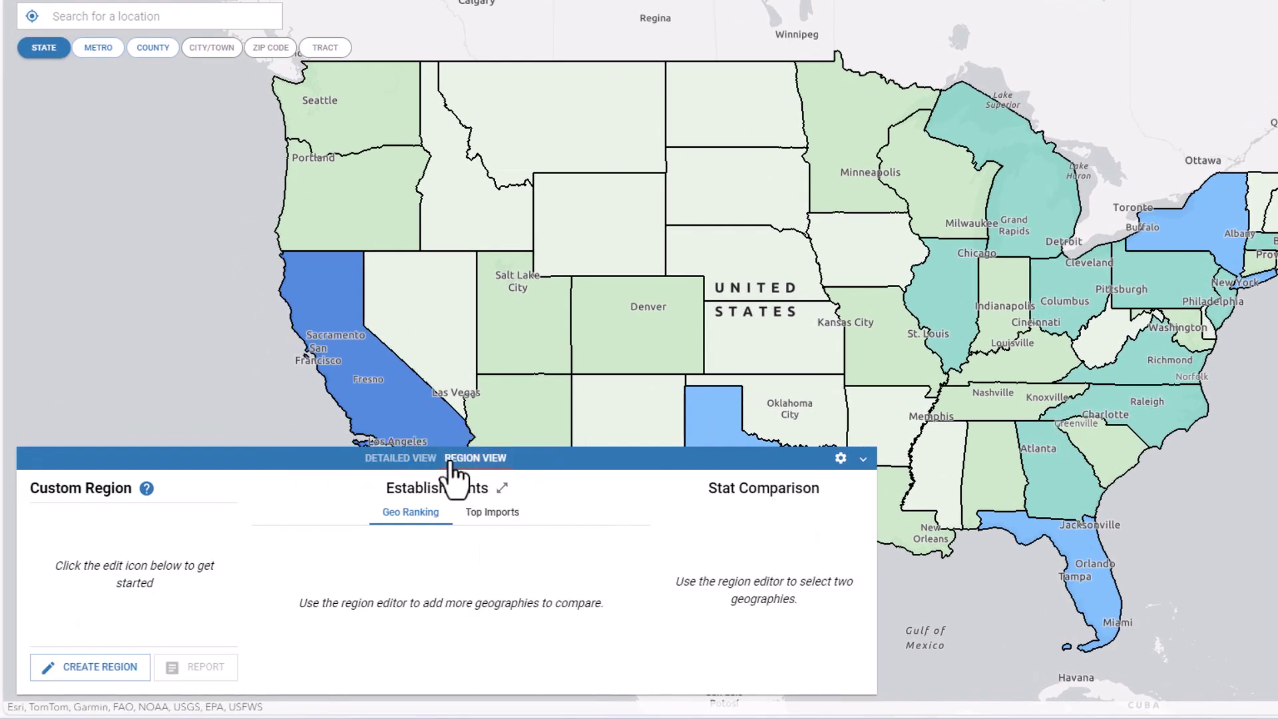
left_click(75, 671)
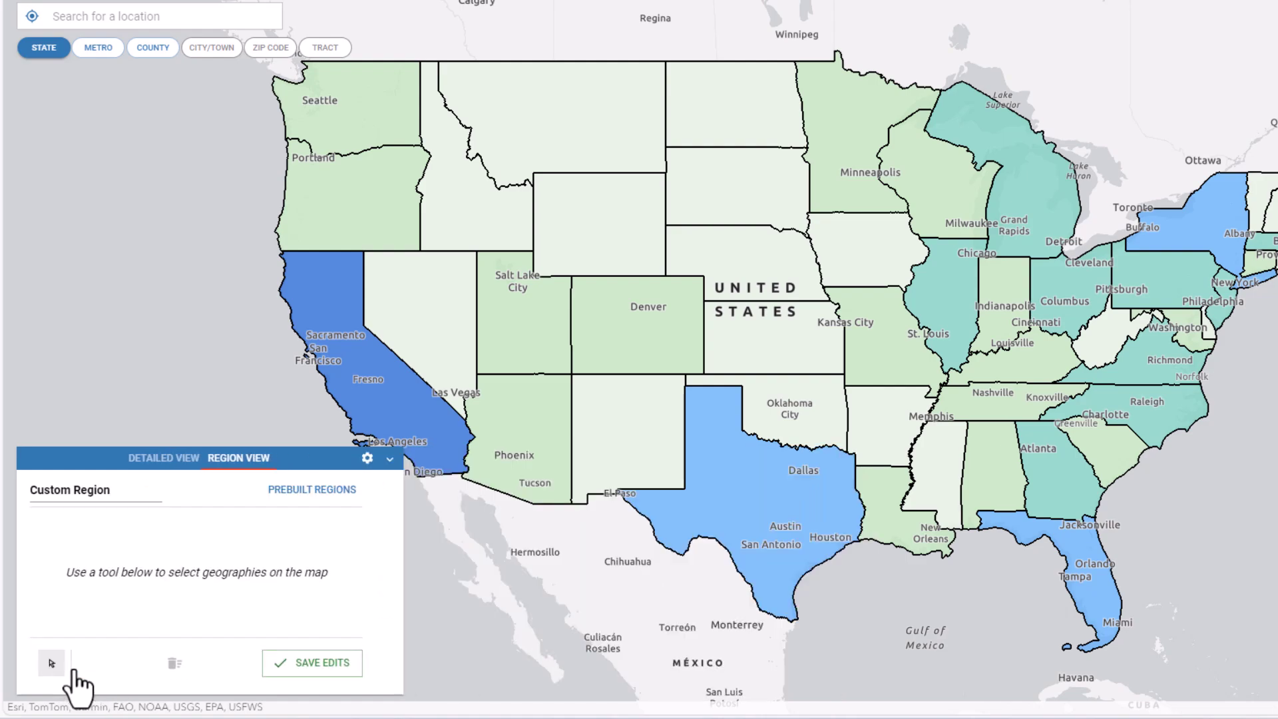
Switch to prebuilt regions with Region Type set to FEMA Declared Disaster Areas
left_click(338, 490)
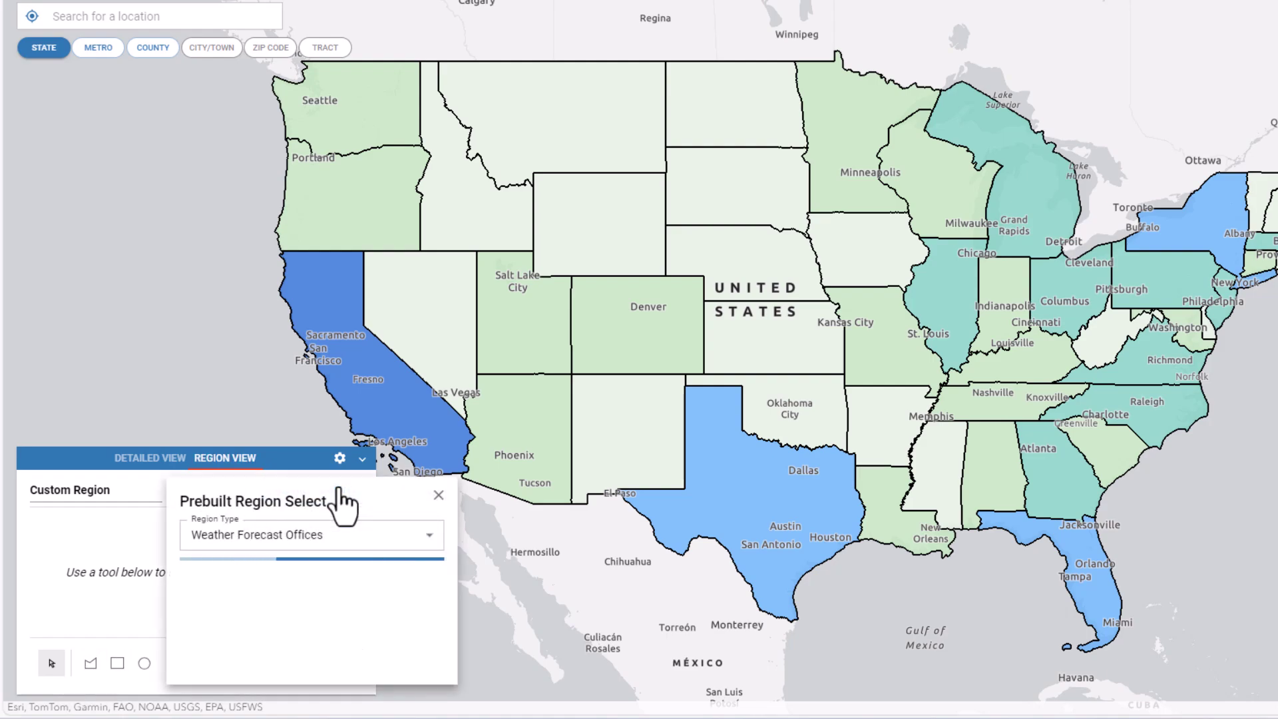
left_click(378, 542)
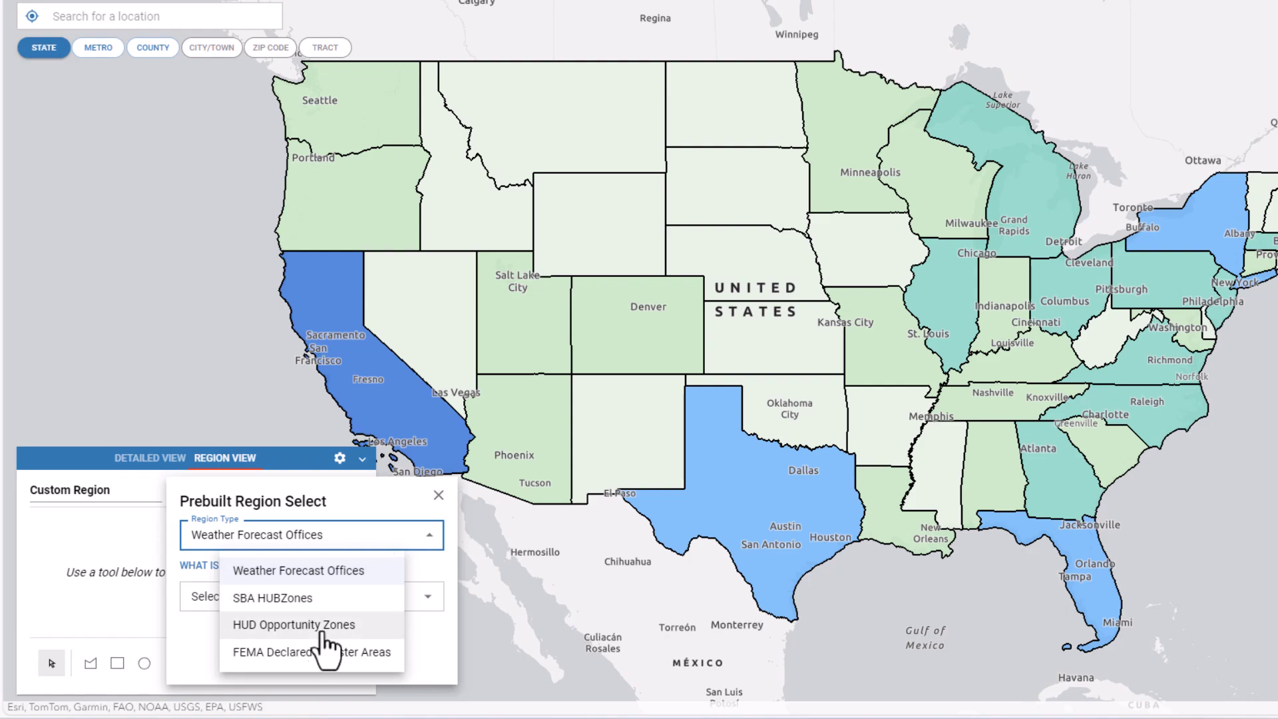
left_click(311, 652)
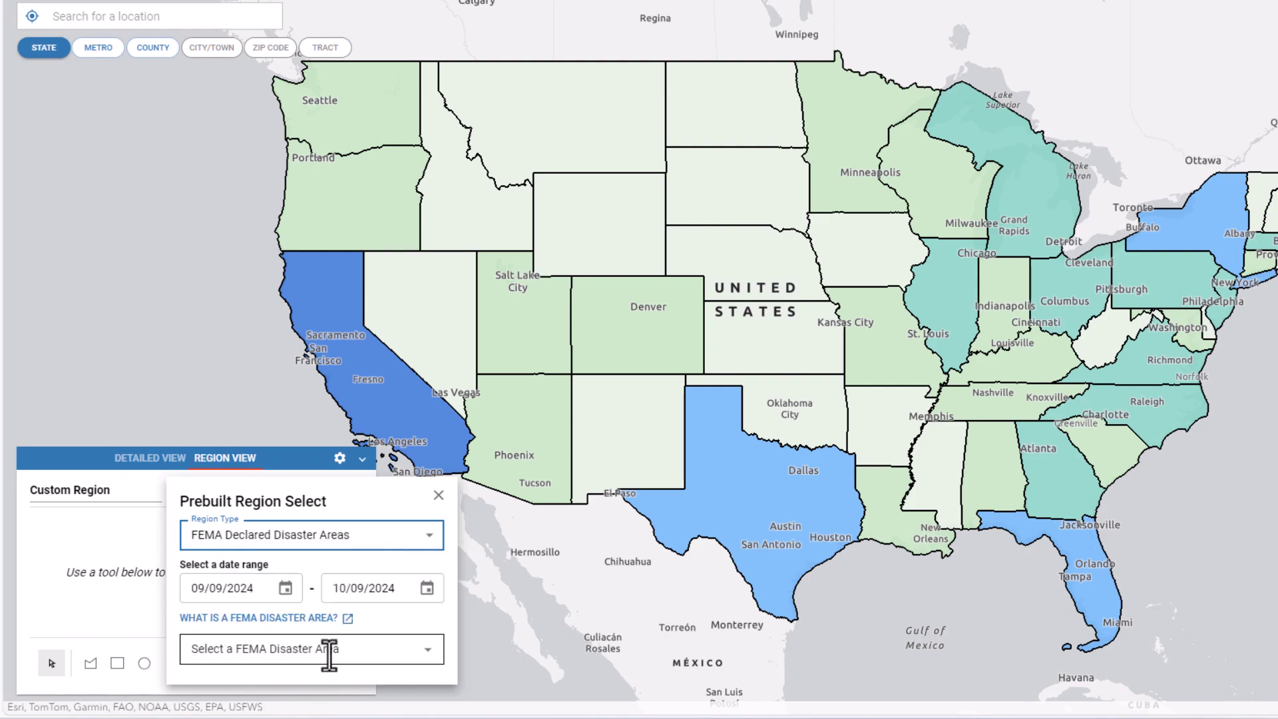
left_click(426, 656)
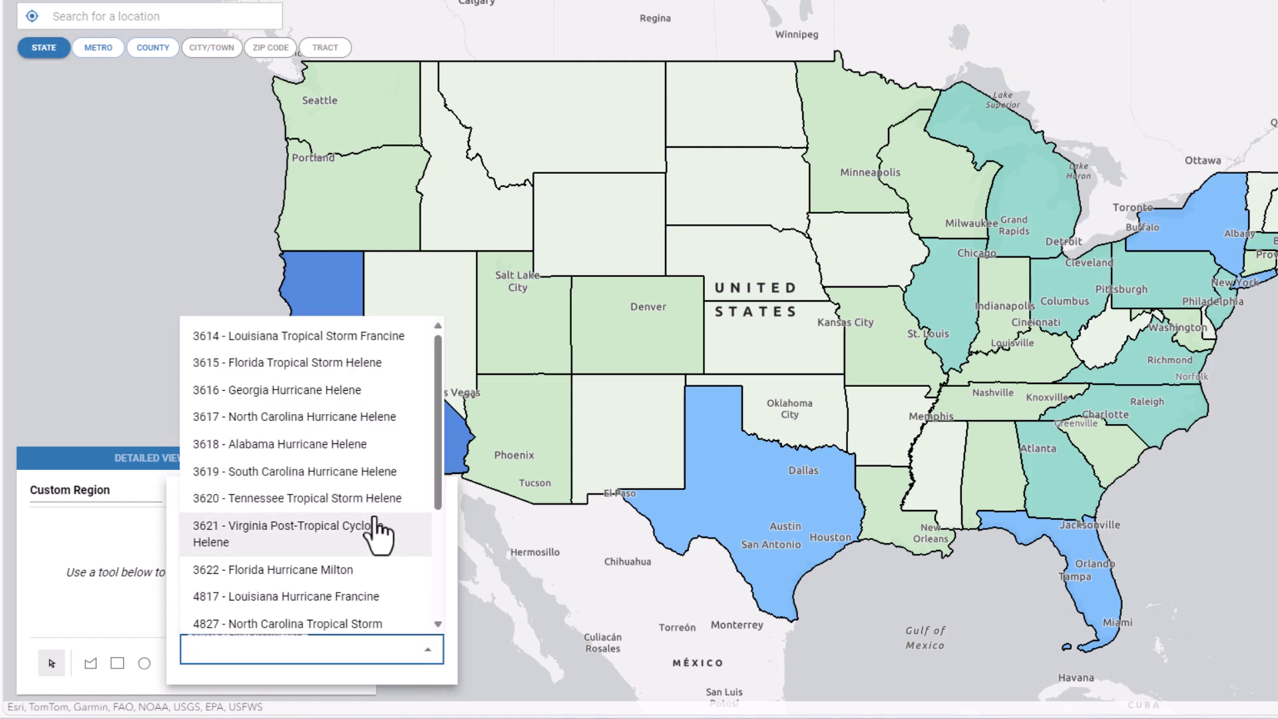
scroll(378, 533, "down", 4)
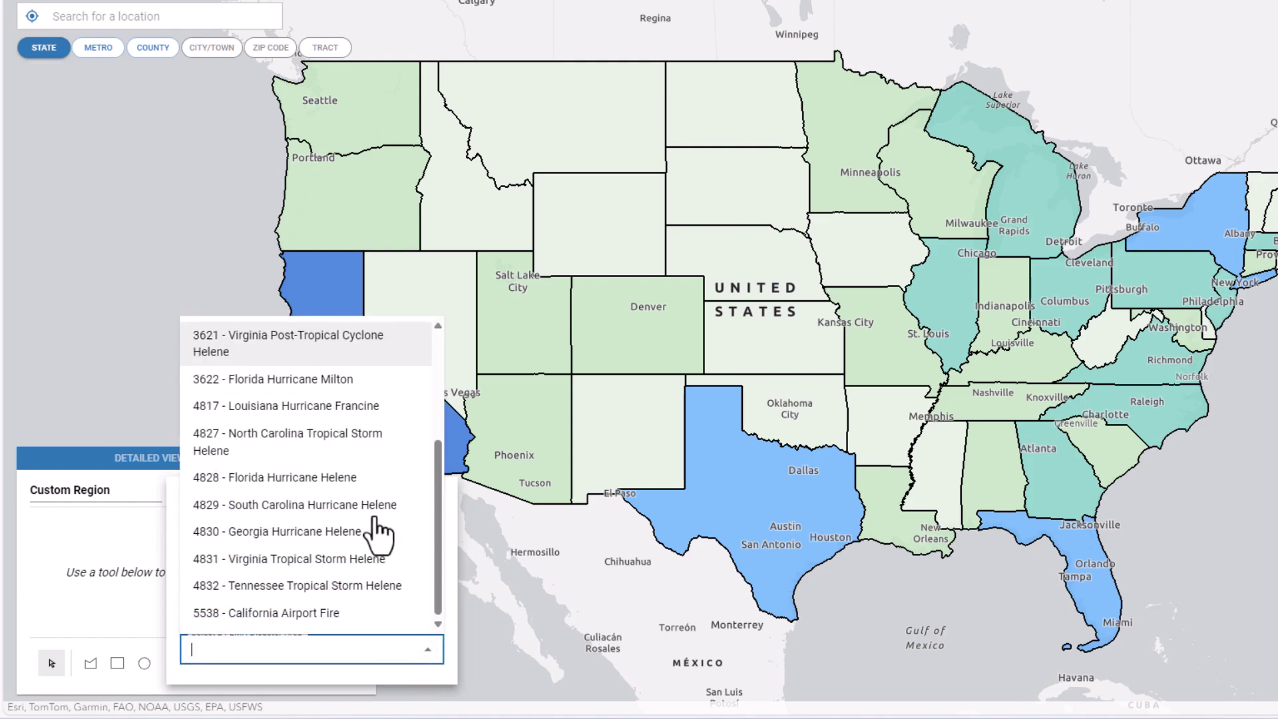
scroll(378, 533, "up", 4)
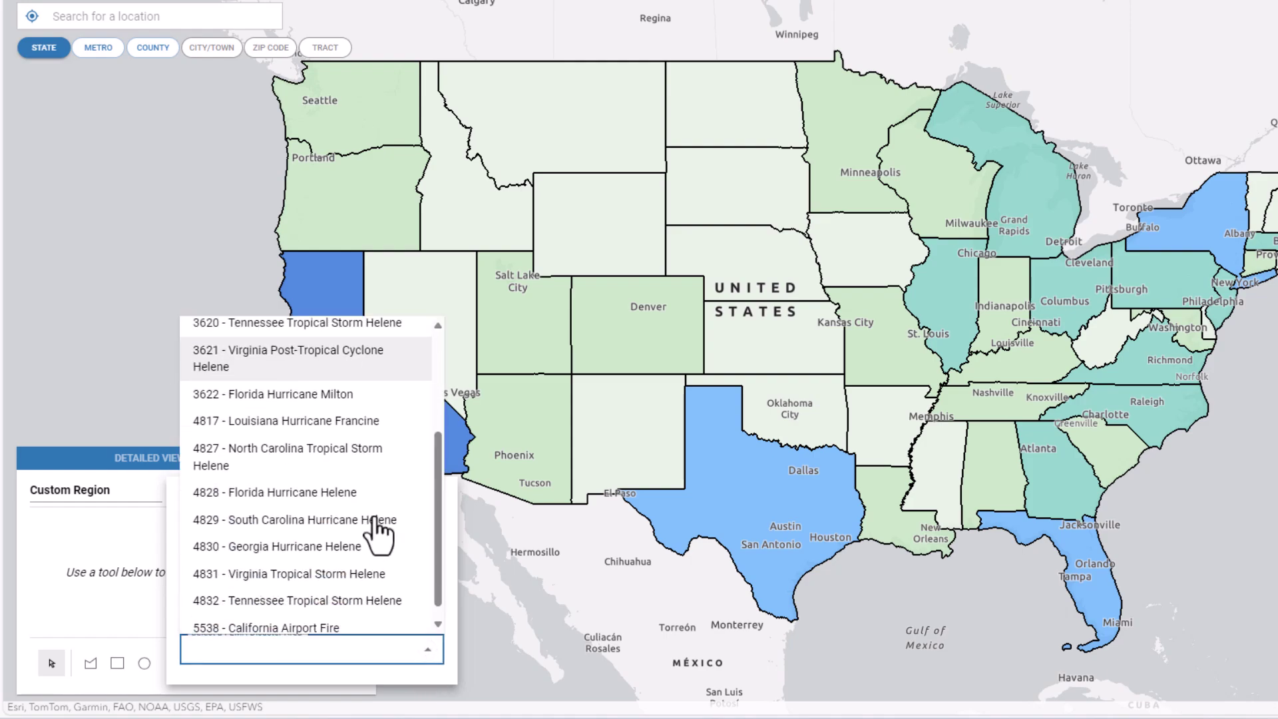
left_click(159, 599)
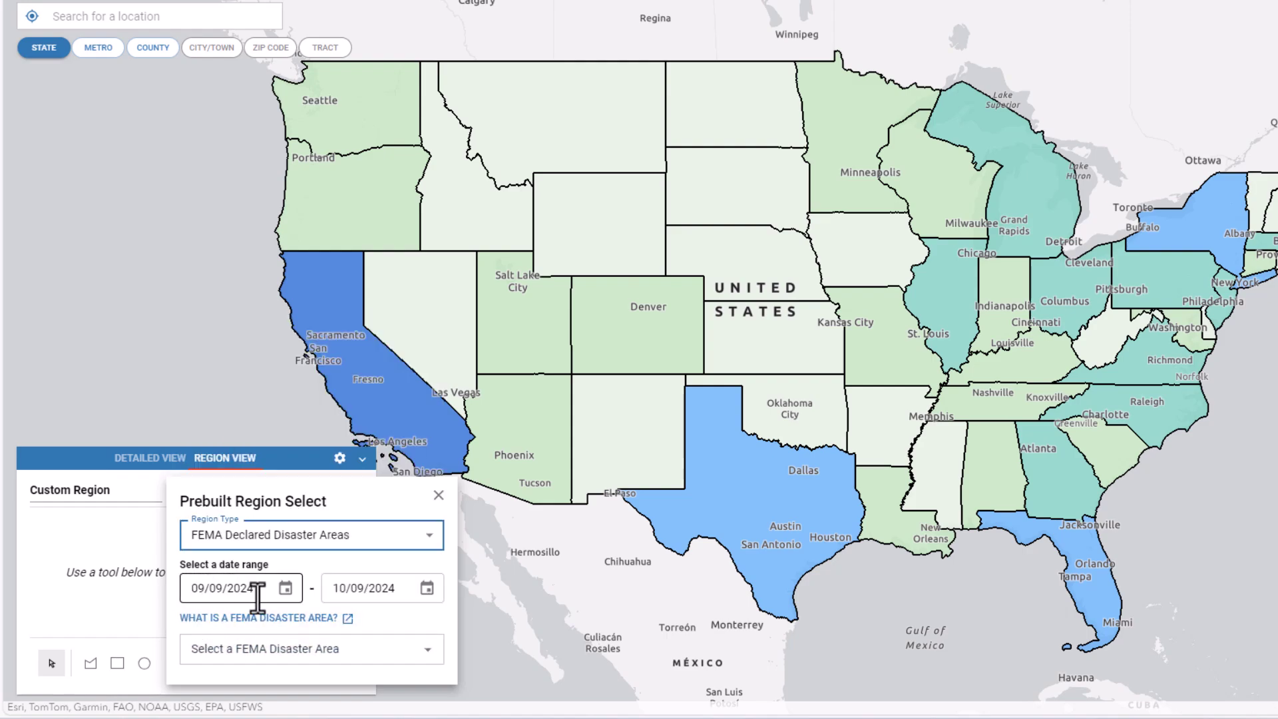
Change the start date to 01/09/2024 and reopen the FEMA disaster area list
left_click(201, 587)
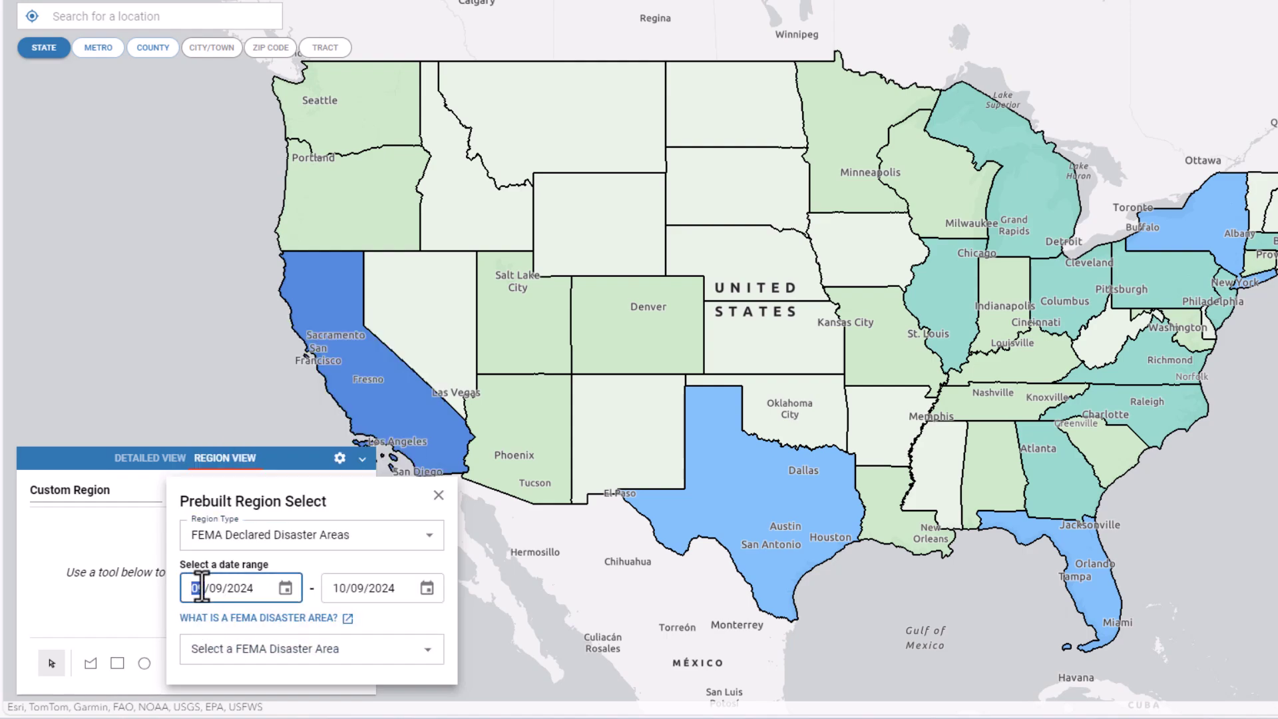
type("8")
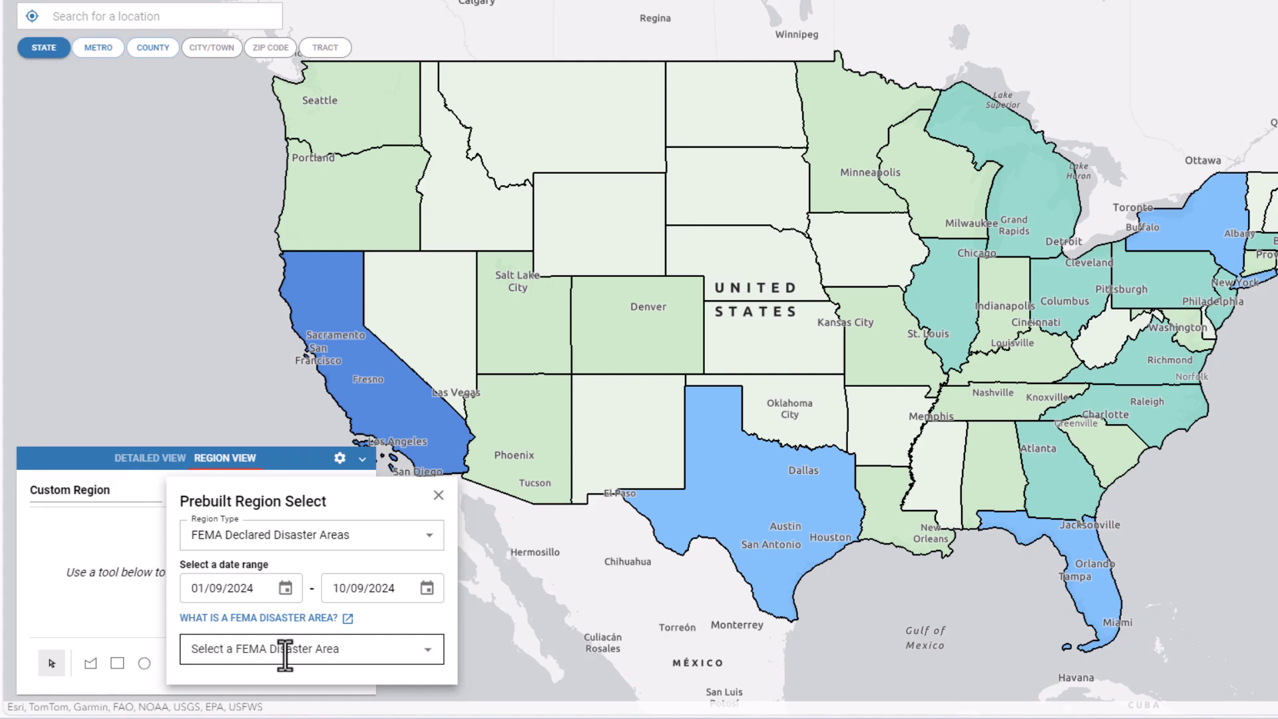
left_click(430, 661)
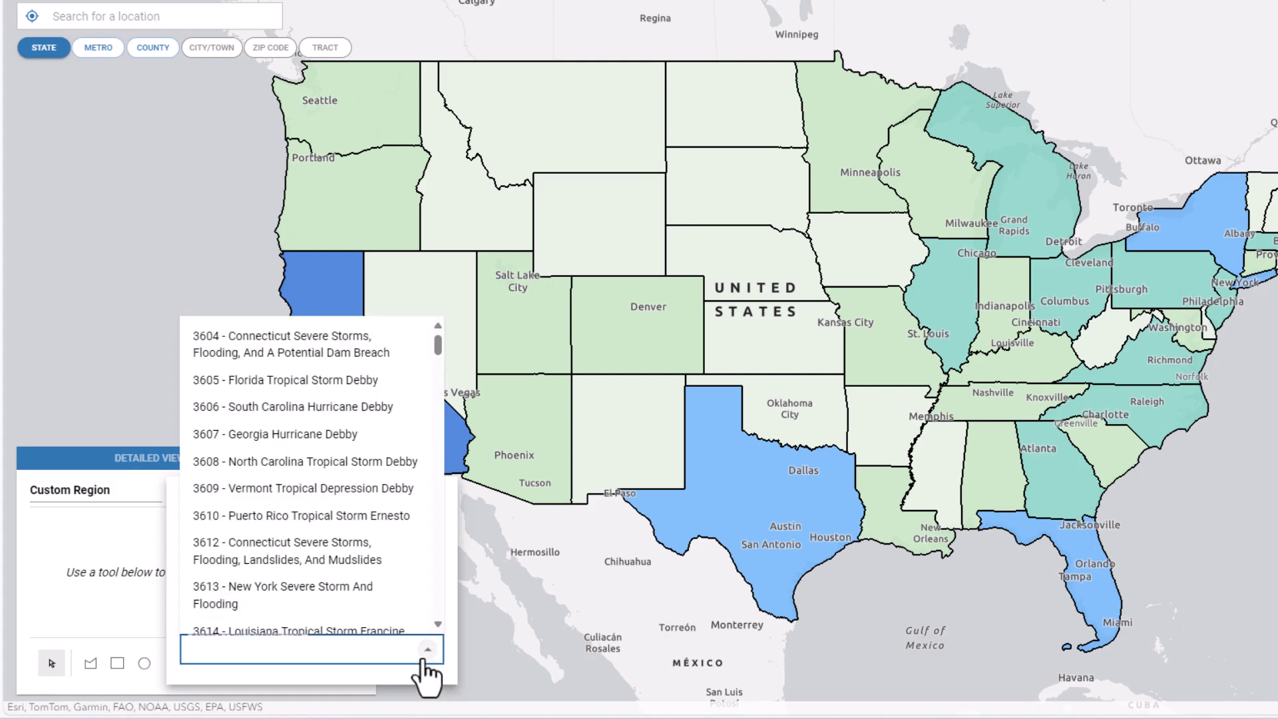
scroll(433, 539, "down", 3)
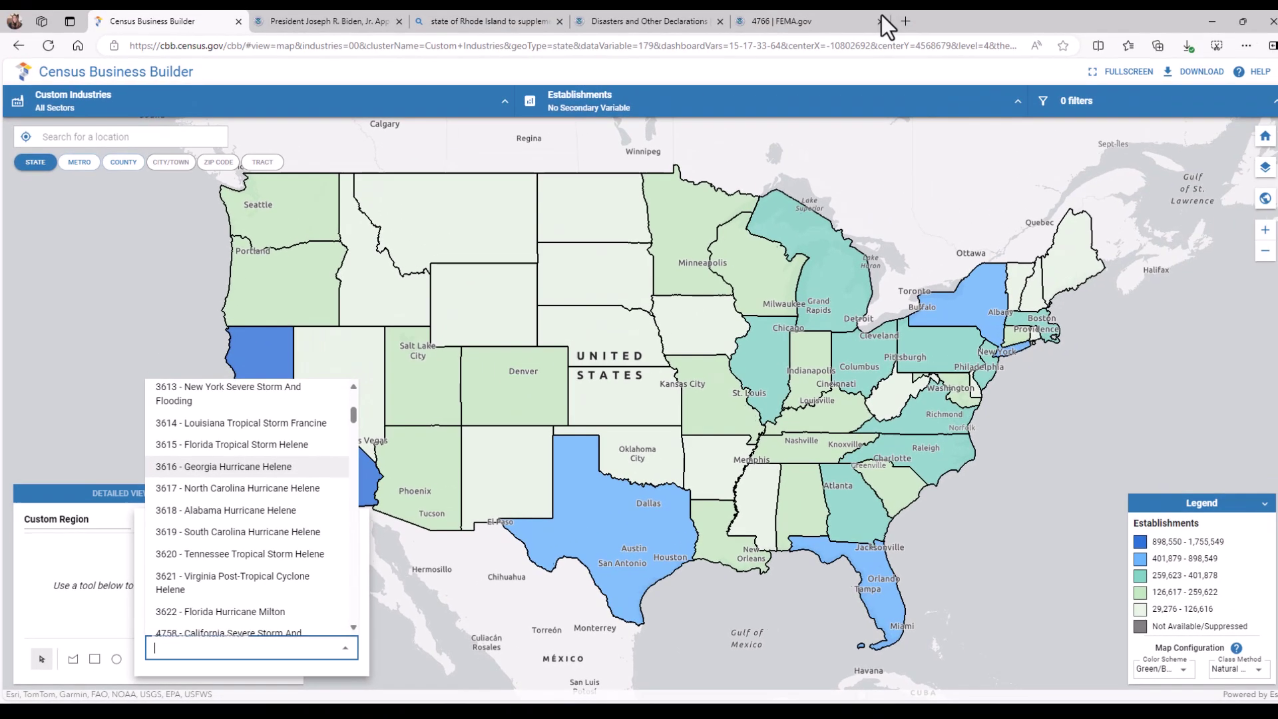
Check FEMA's declarations list, then view the DR-4766-RI Rhode Island Severe Storms and Flooding page
left_click(661, 21)
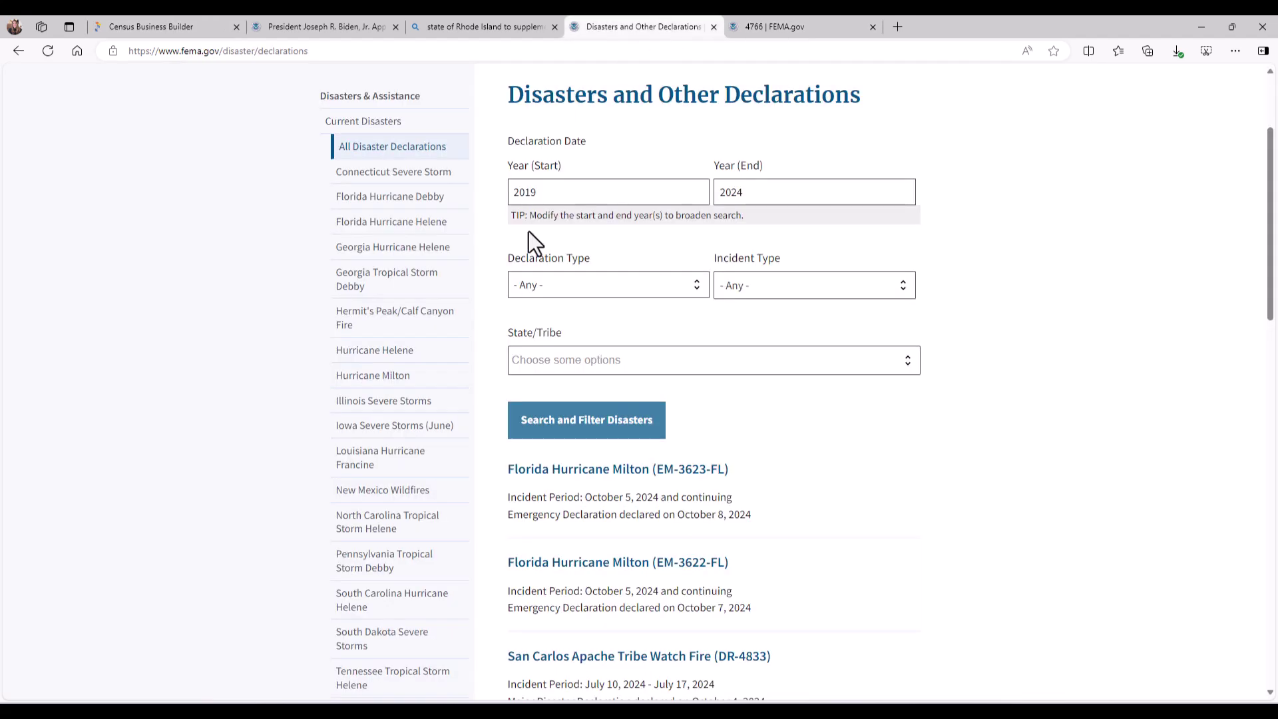
scroll(519, 218, "up", 3)
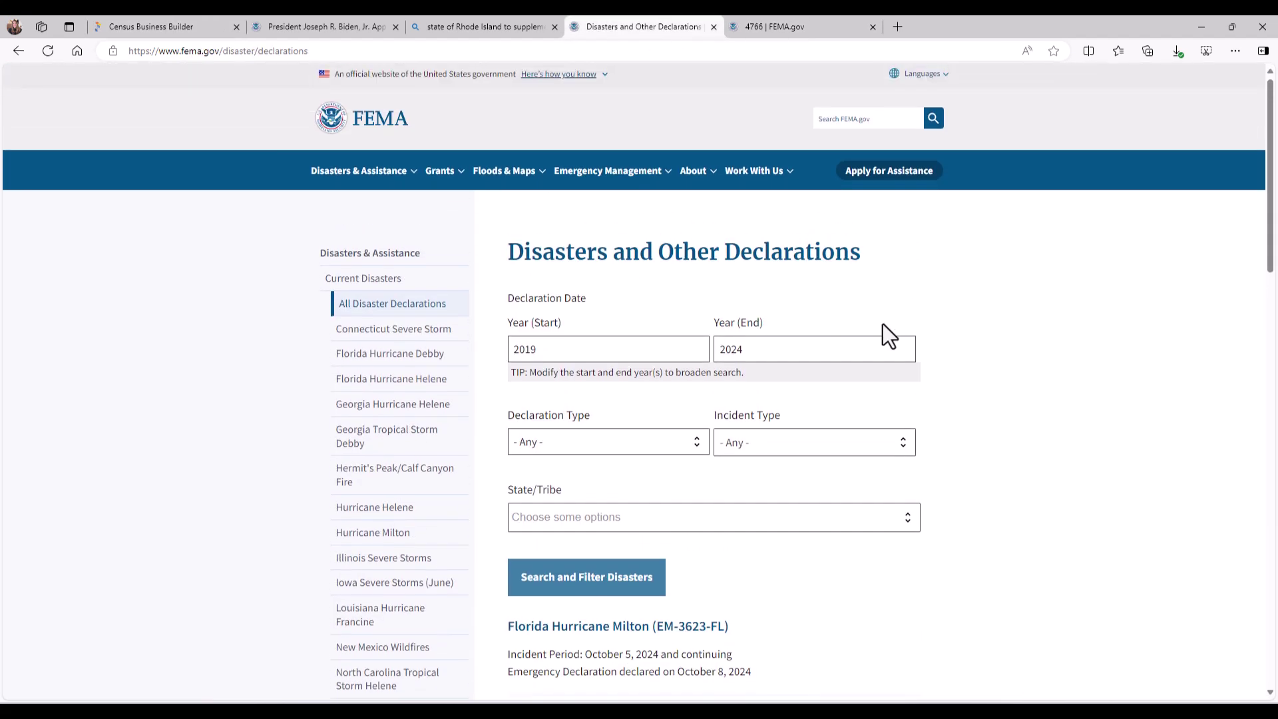
scroll(885, 329, "down", 2)
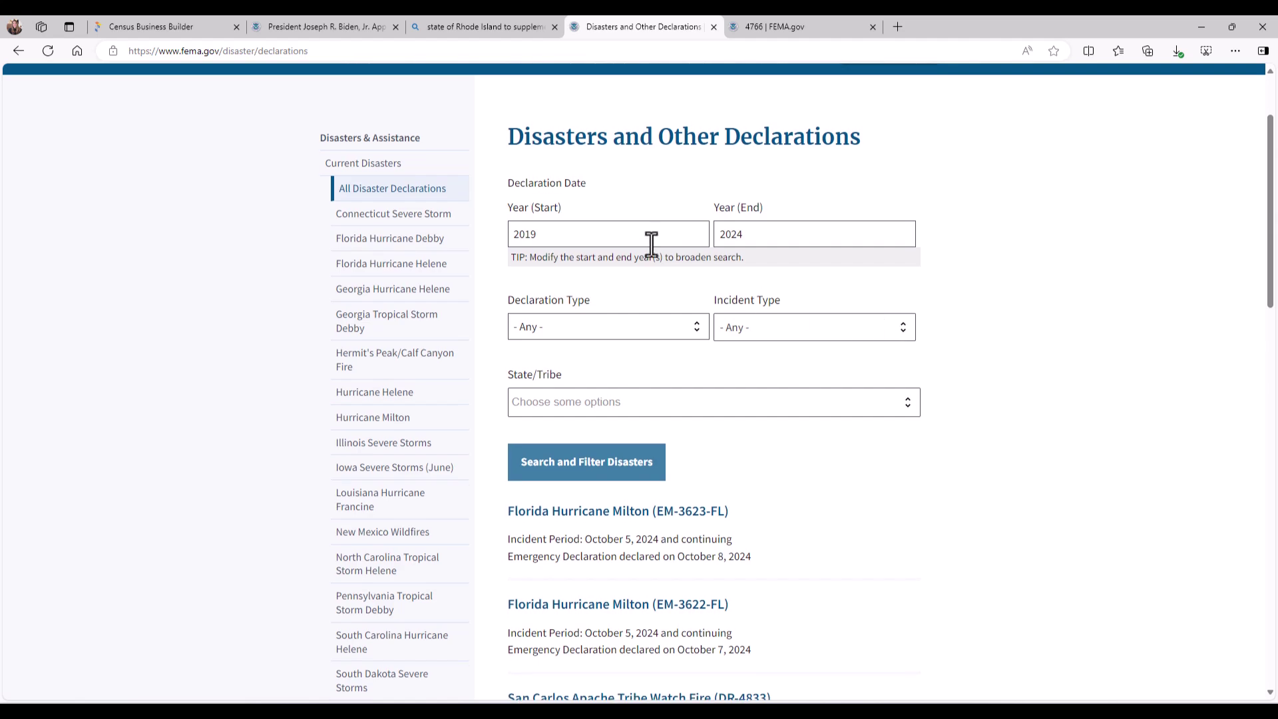
left_click(639, 228)
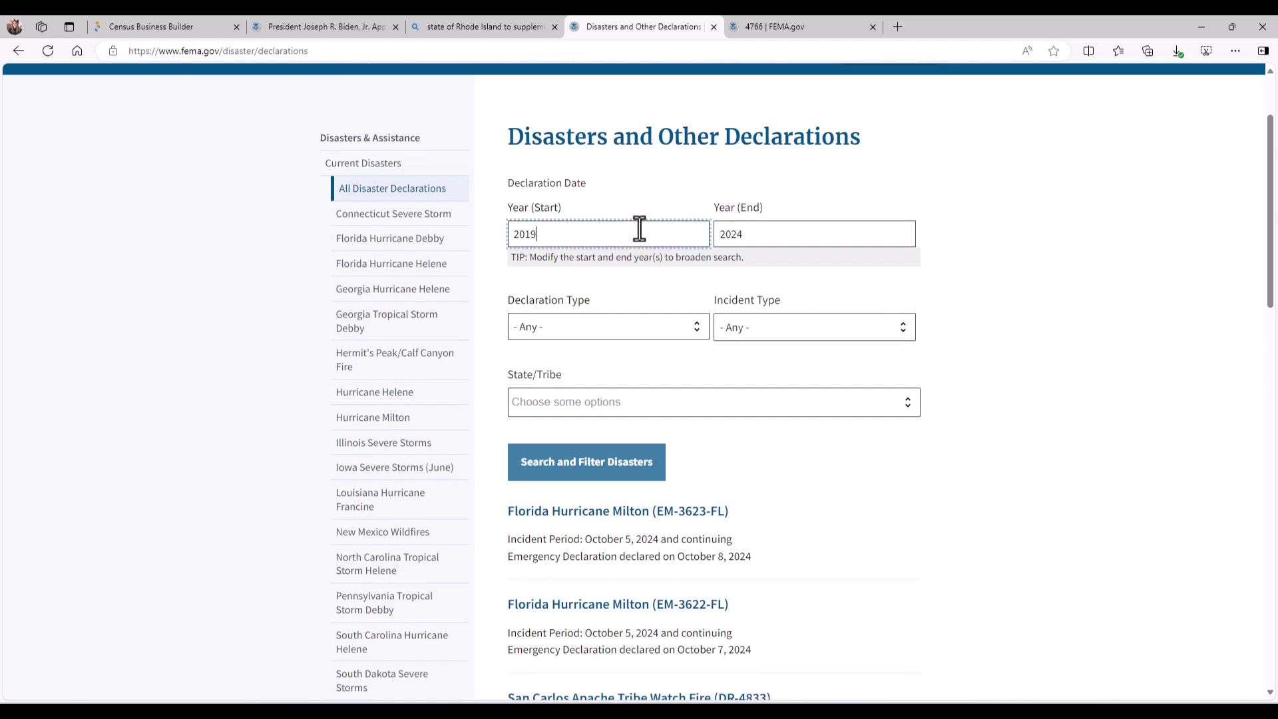
left_click(826, 23)
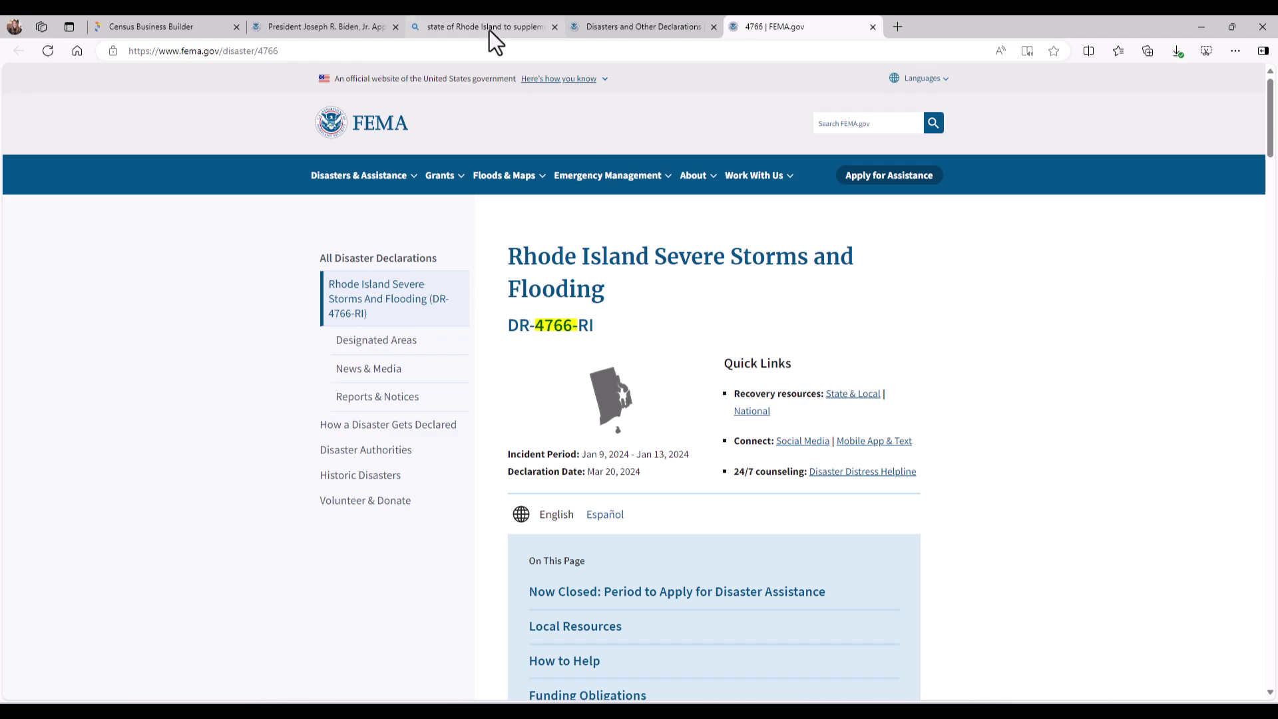
Search 'rhode' for the FEMA disaster area, pick 4766, and save the region
left_click(171, 26)
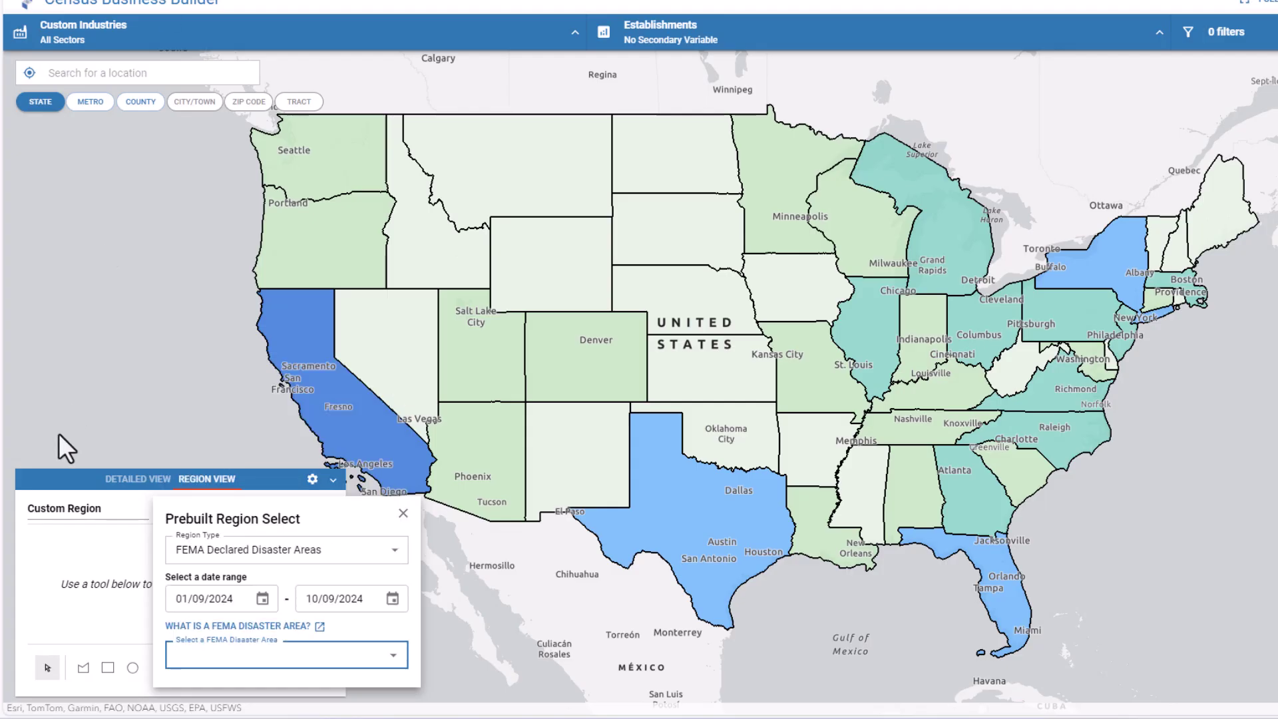
type("rhode")
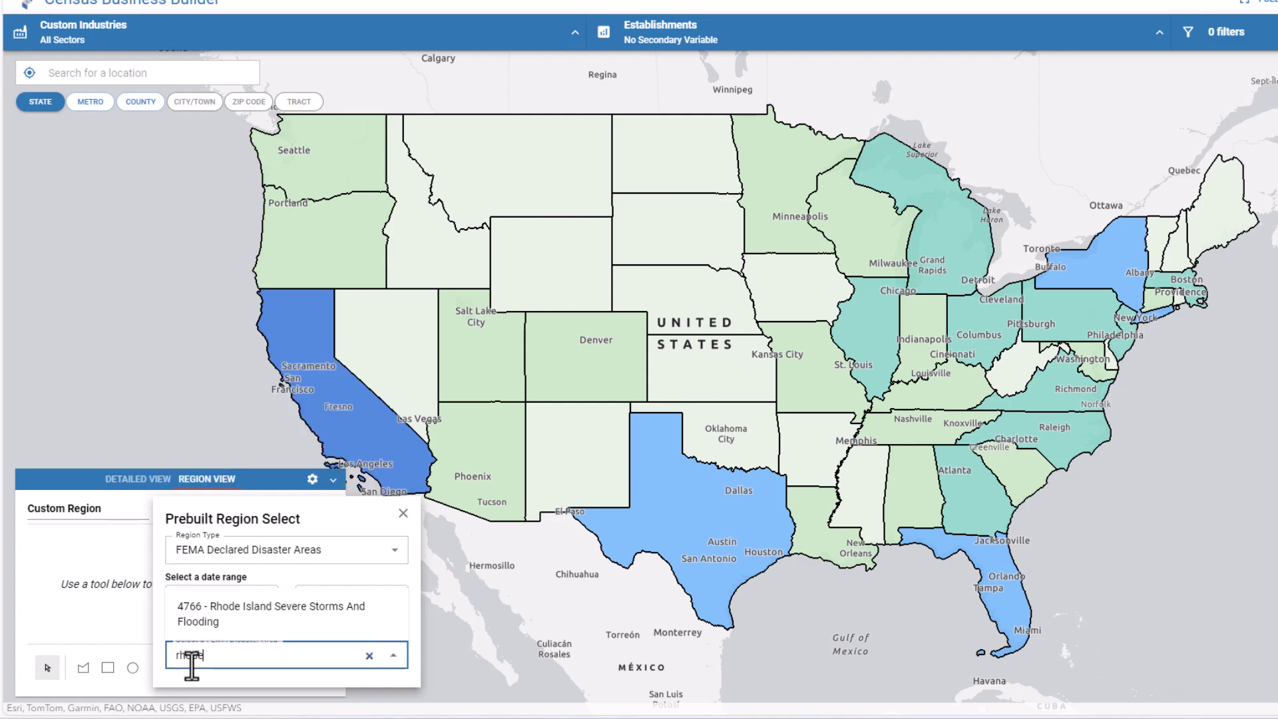
left_click(227, 622)
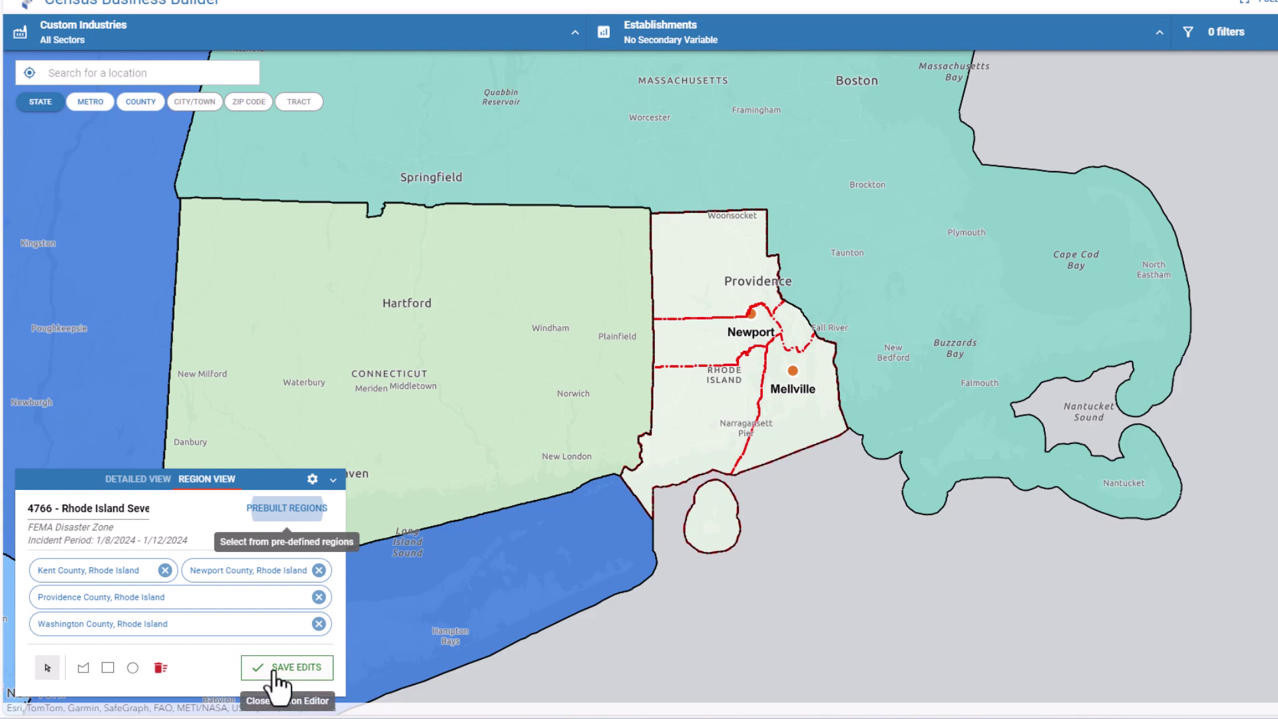
left_click(274, 669)
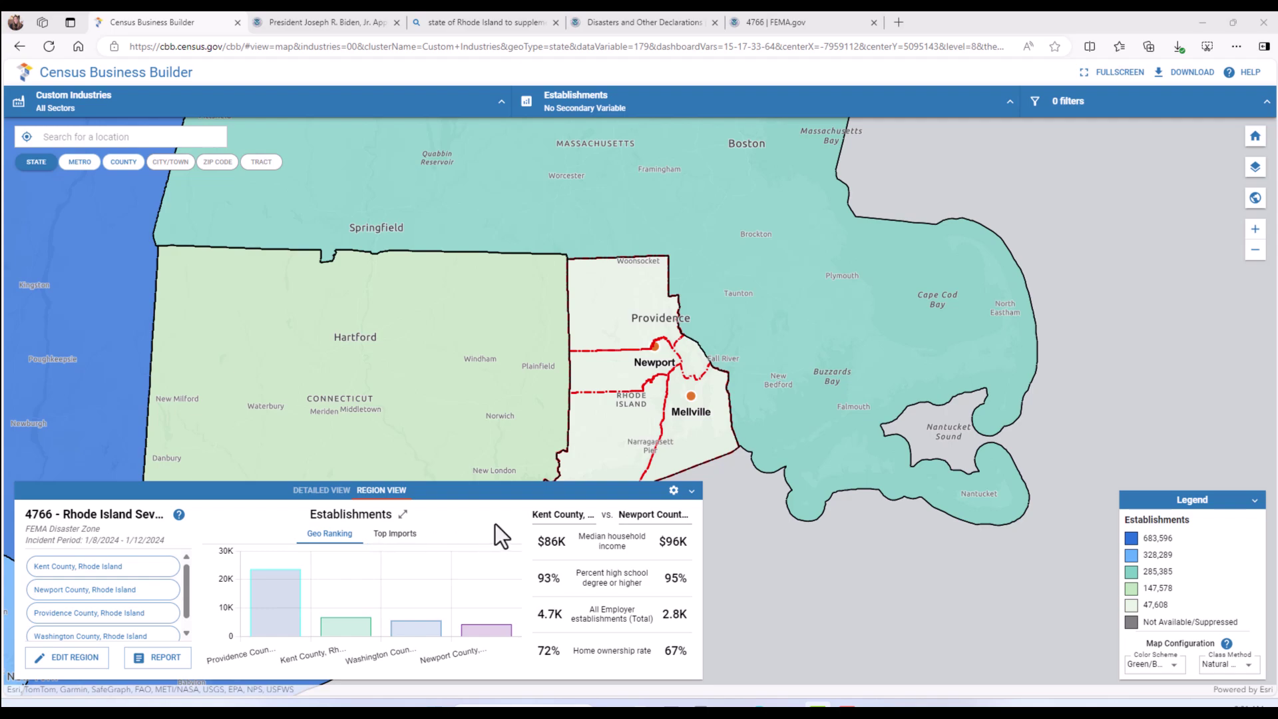
Show the disaster zone's Top Imports chart and read the values on its bars
left_click(384, 537)
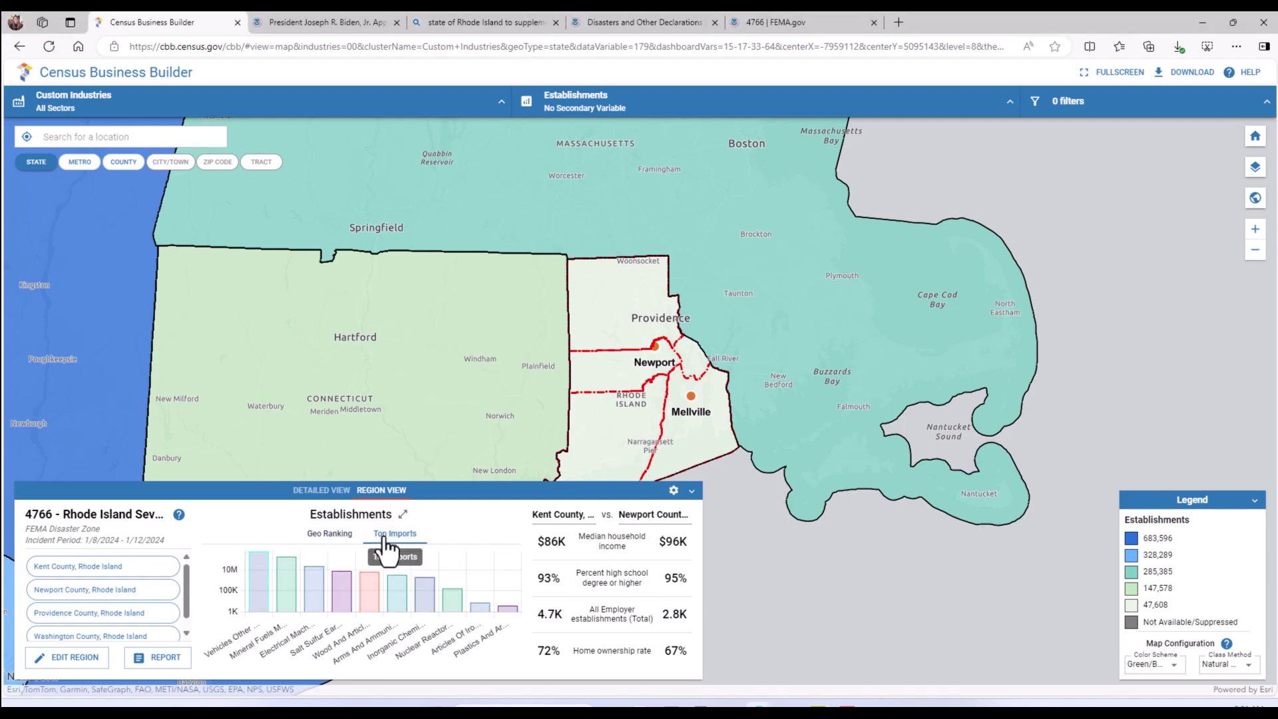
mouse_move(317, 607)
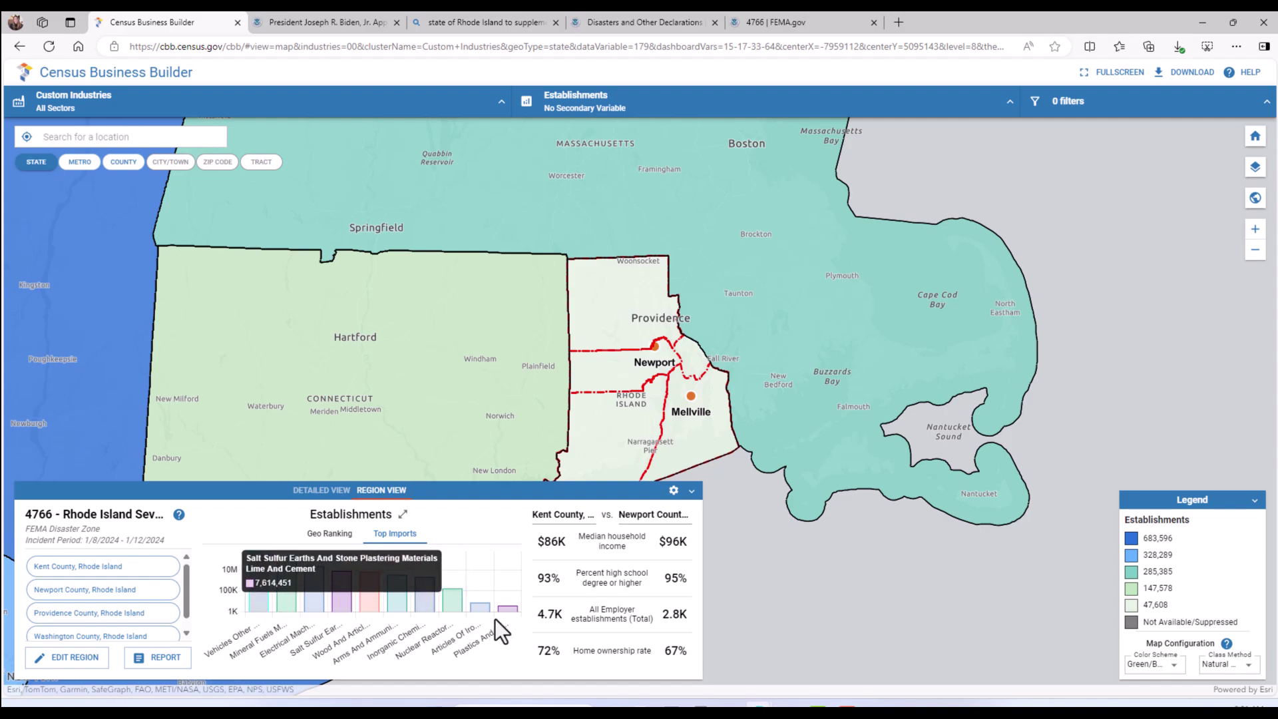
mouse_move(266, 590)
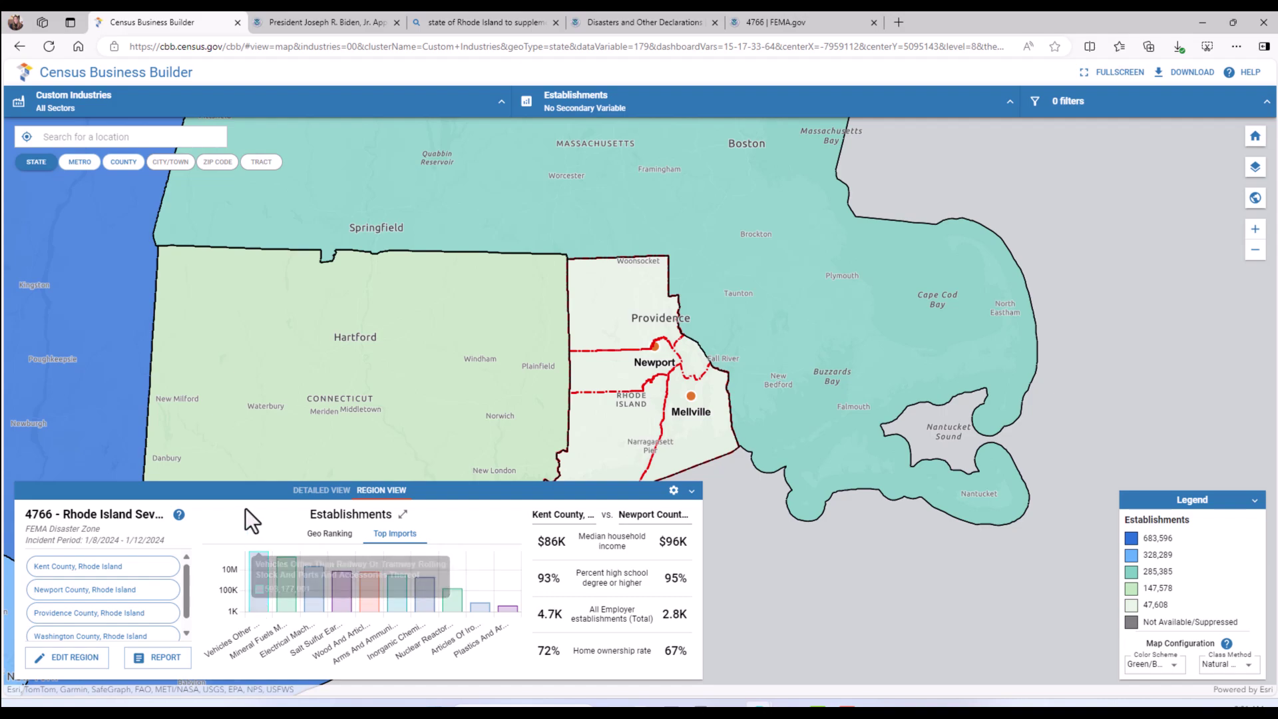
Compare Providence County instead of Kent, then open Rhode Island's detailed state statistics
left_click(591, 521)
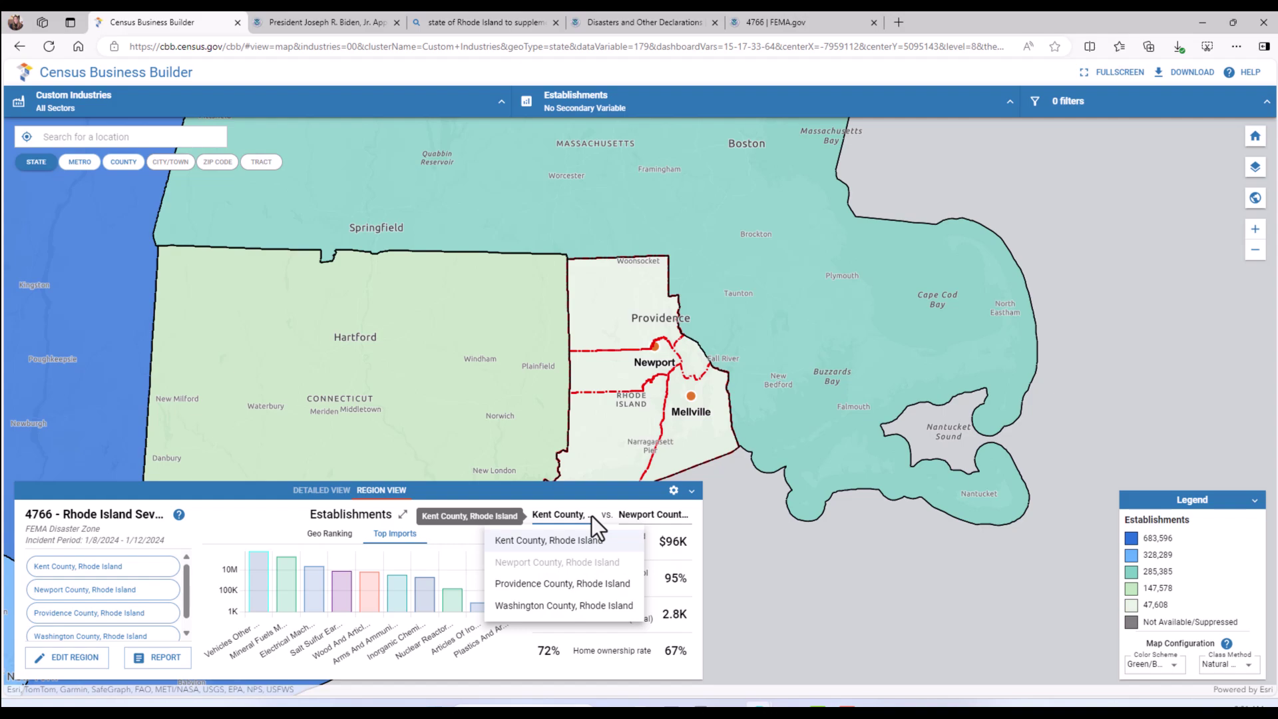
left_click(559, 583)
left_click(584, 446)
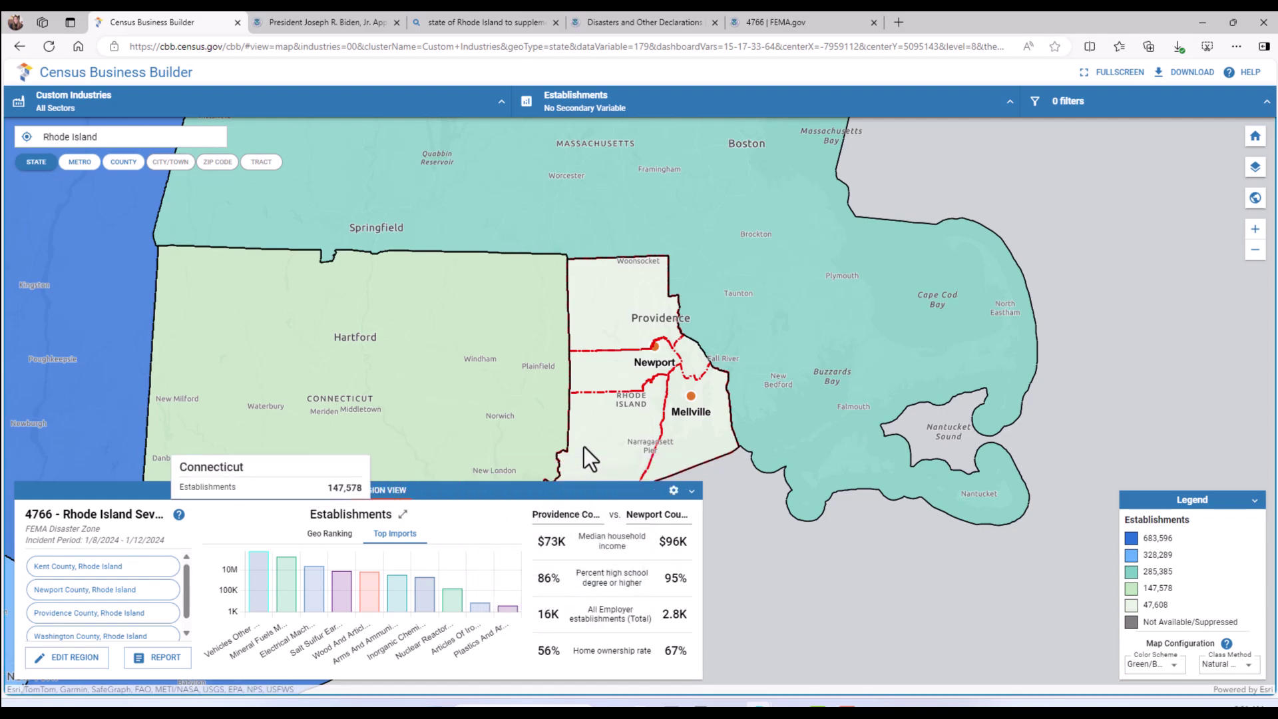
left_click(326, 492)
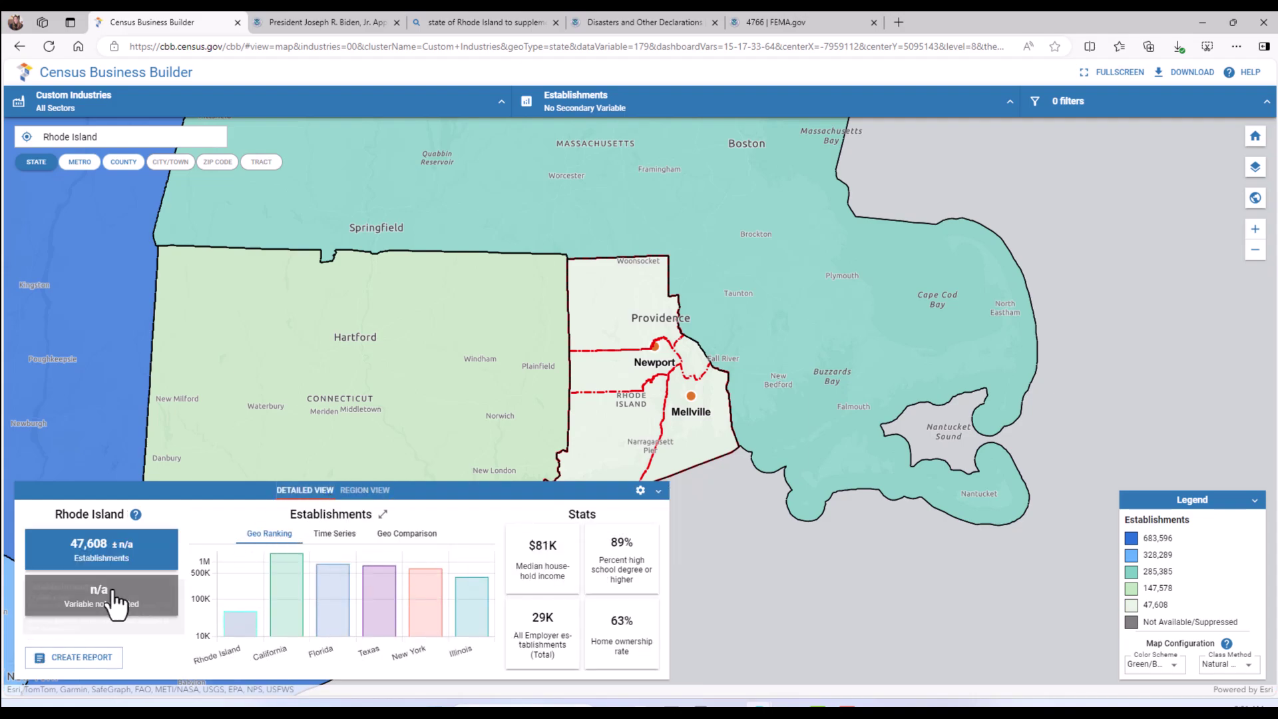
Browse Workforce variables without picking a secondary one, then create the Rhode Island report
left_click(94, 609)
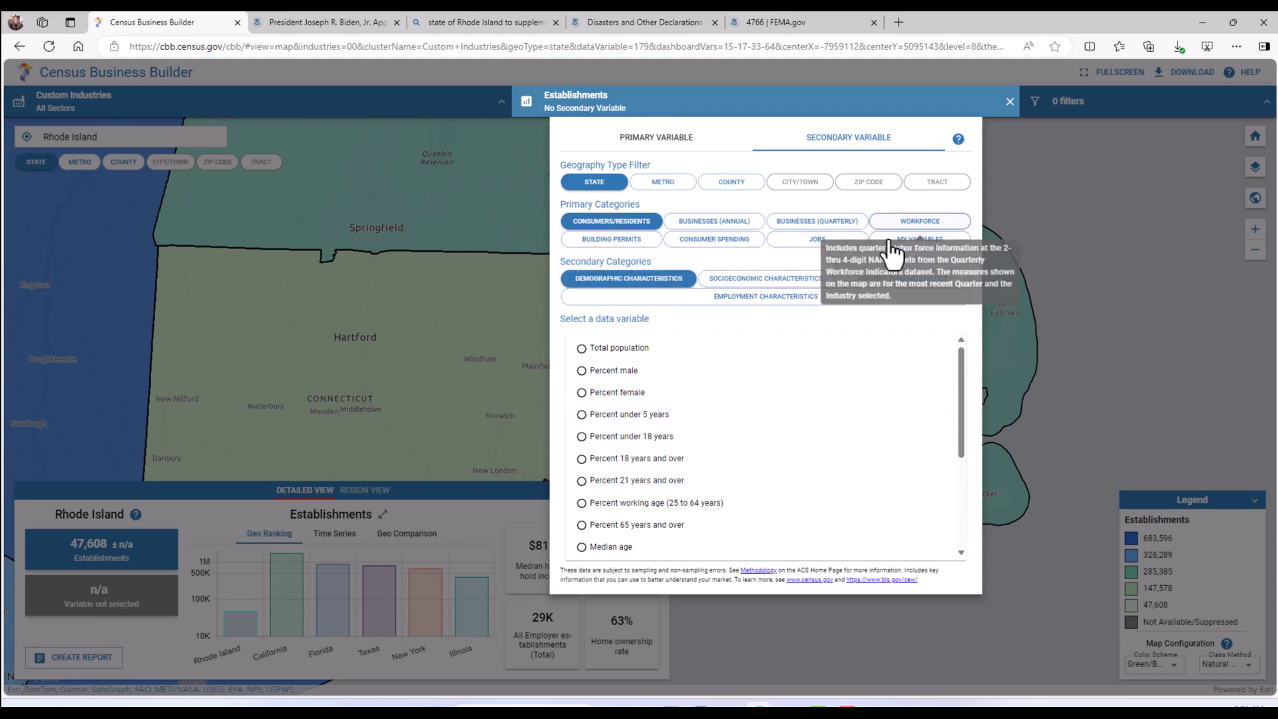
left_click(913, 225)
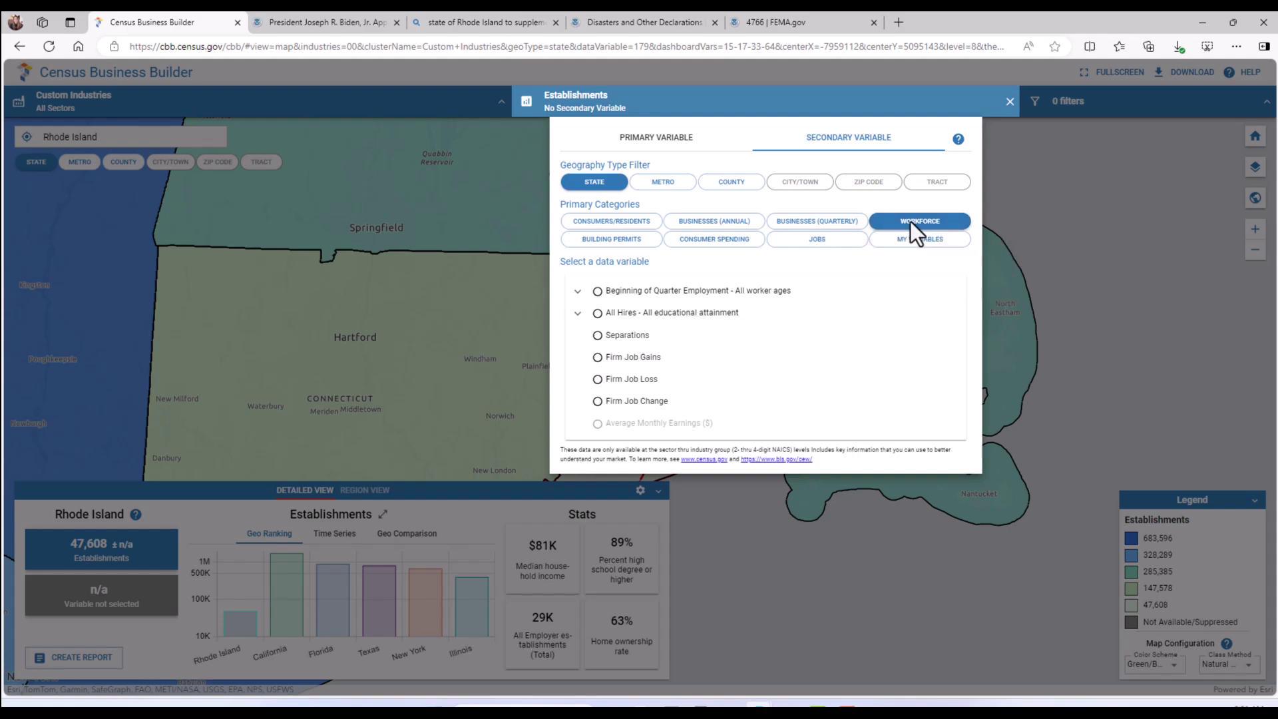
left_click(243, 501)
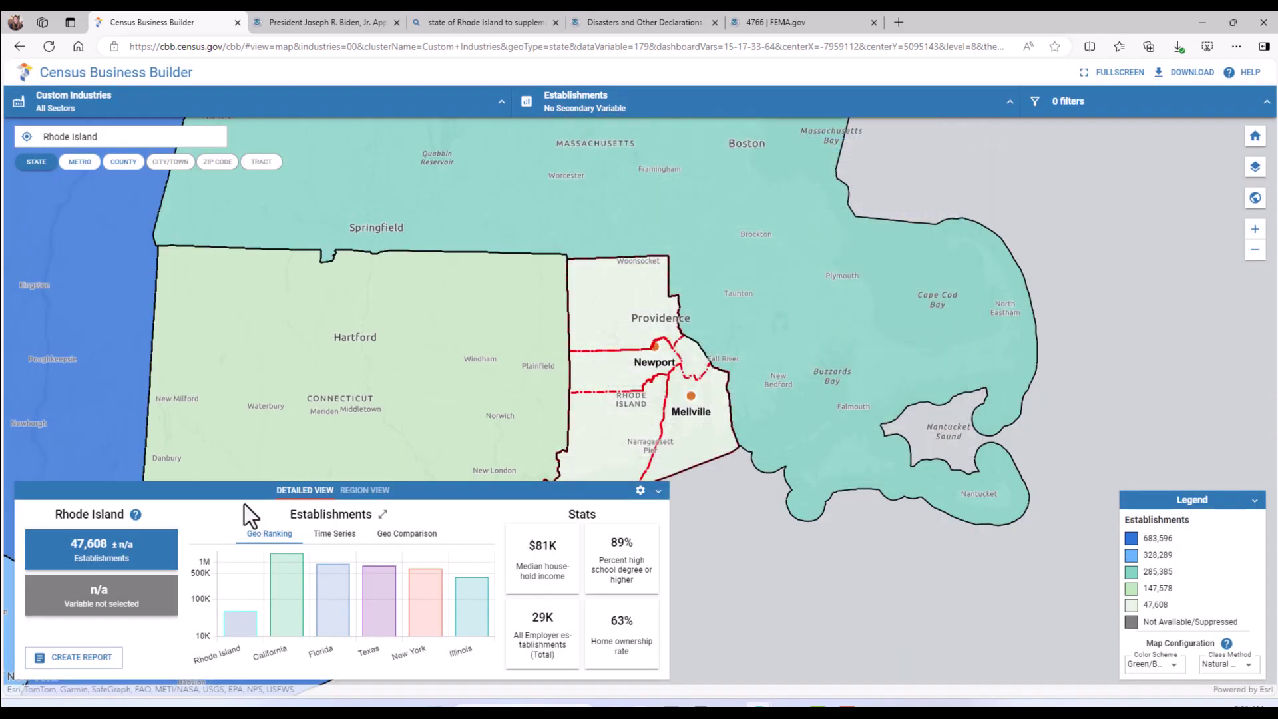
left_click(42, 659)
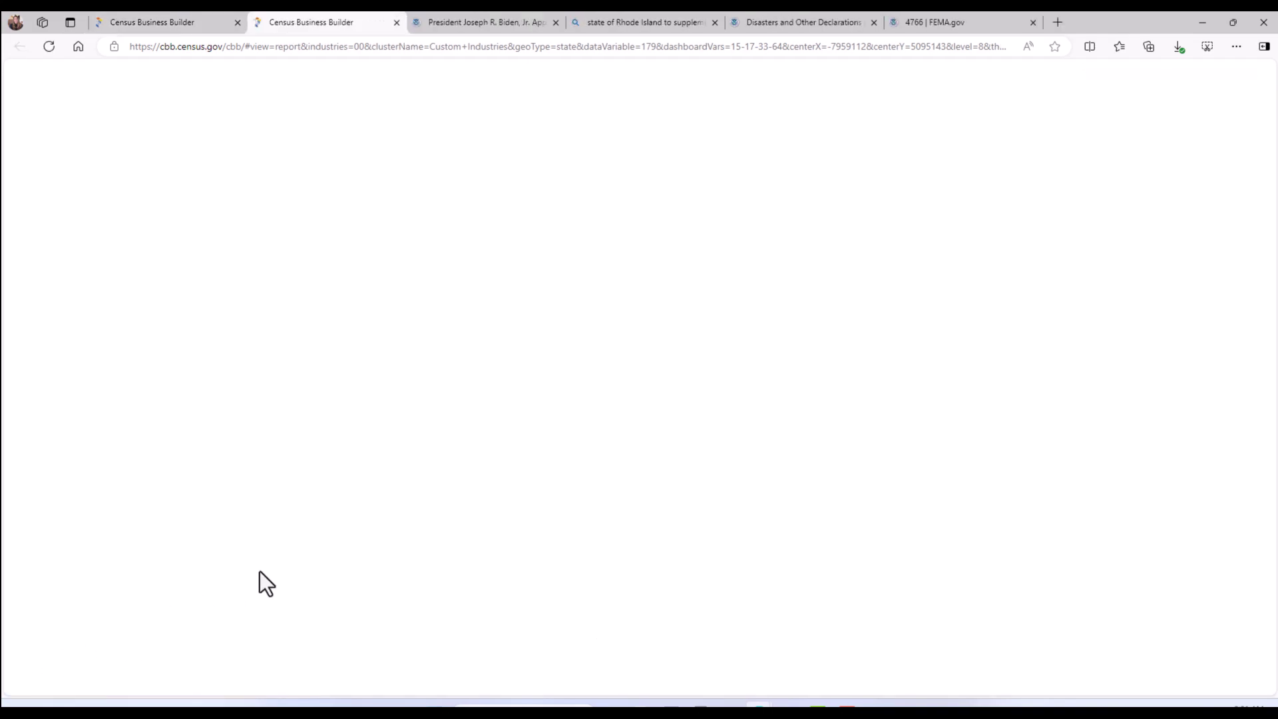
Scroll the Rhode Island report down to the Top 10 Imports and Nationally Significant Industries charts
scroll(637, 306, "down", 5)
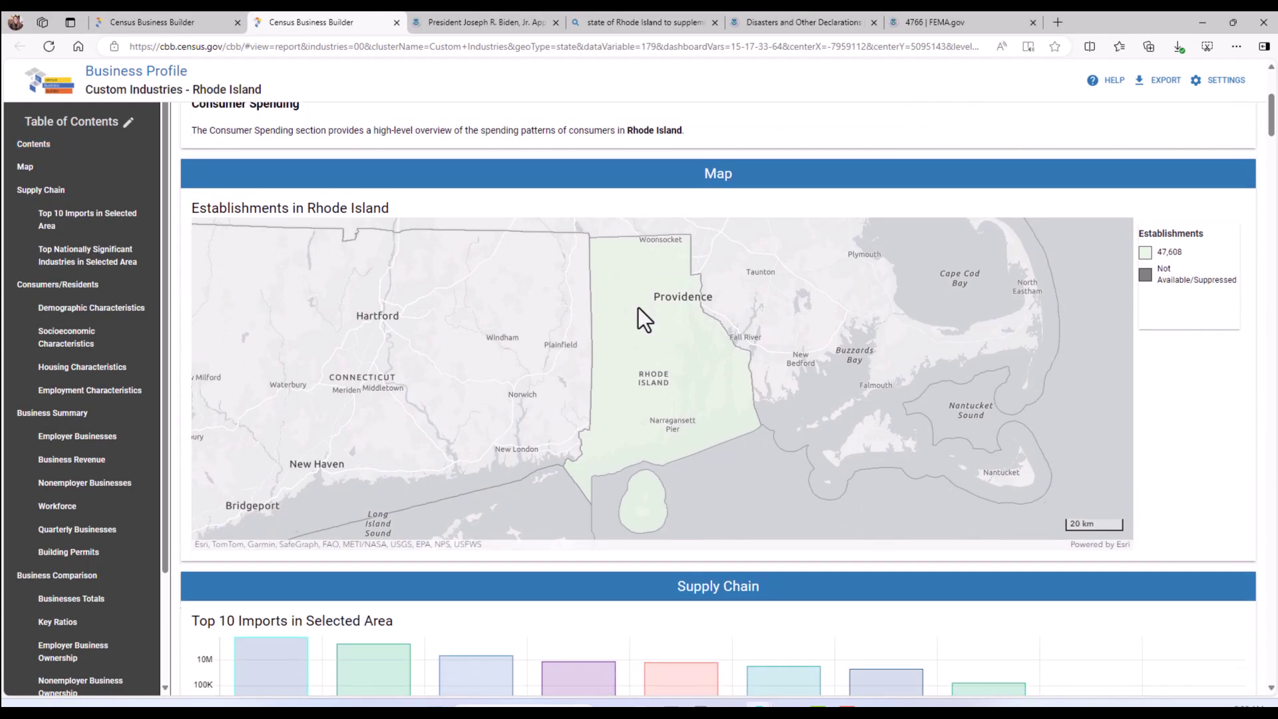
scroll(637, 306, "down", 5)
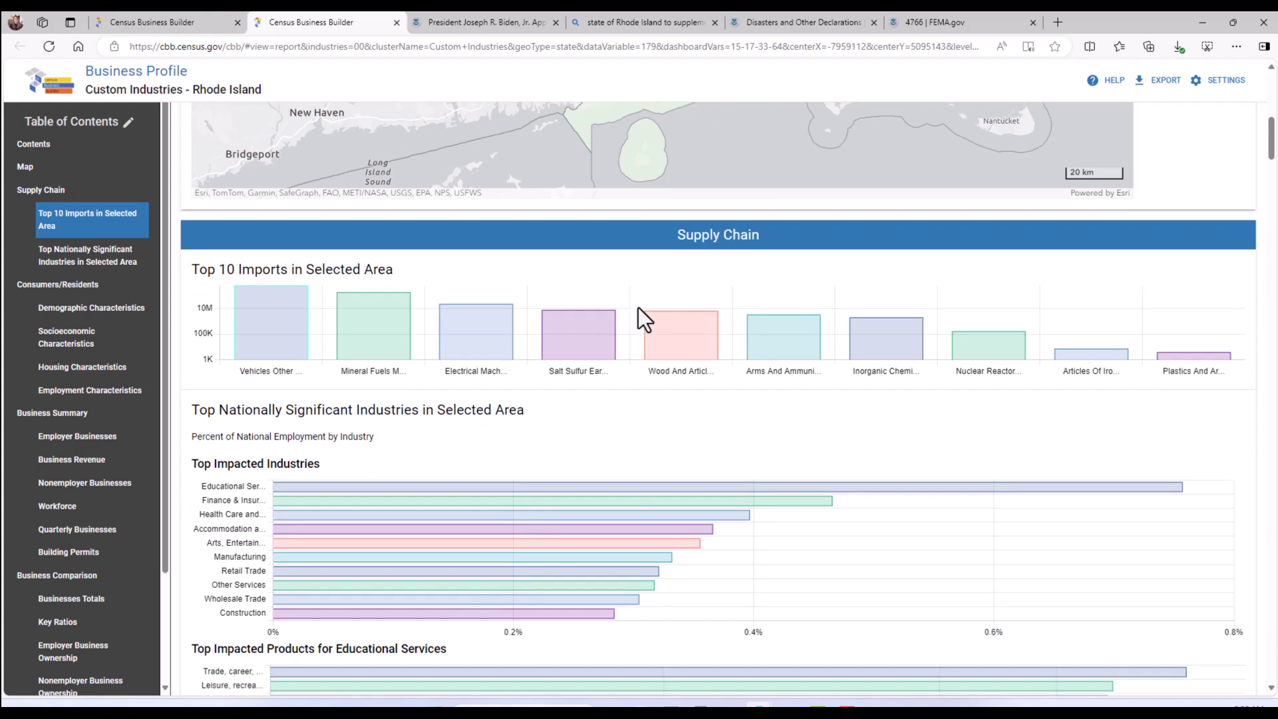
scroll(637, 307, "down", 4)
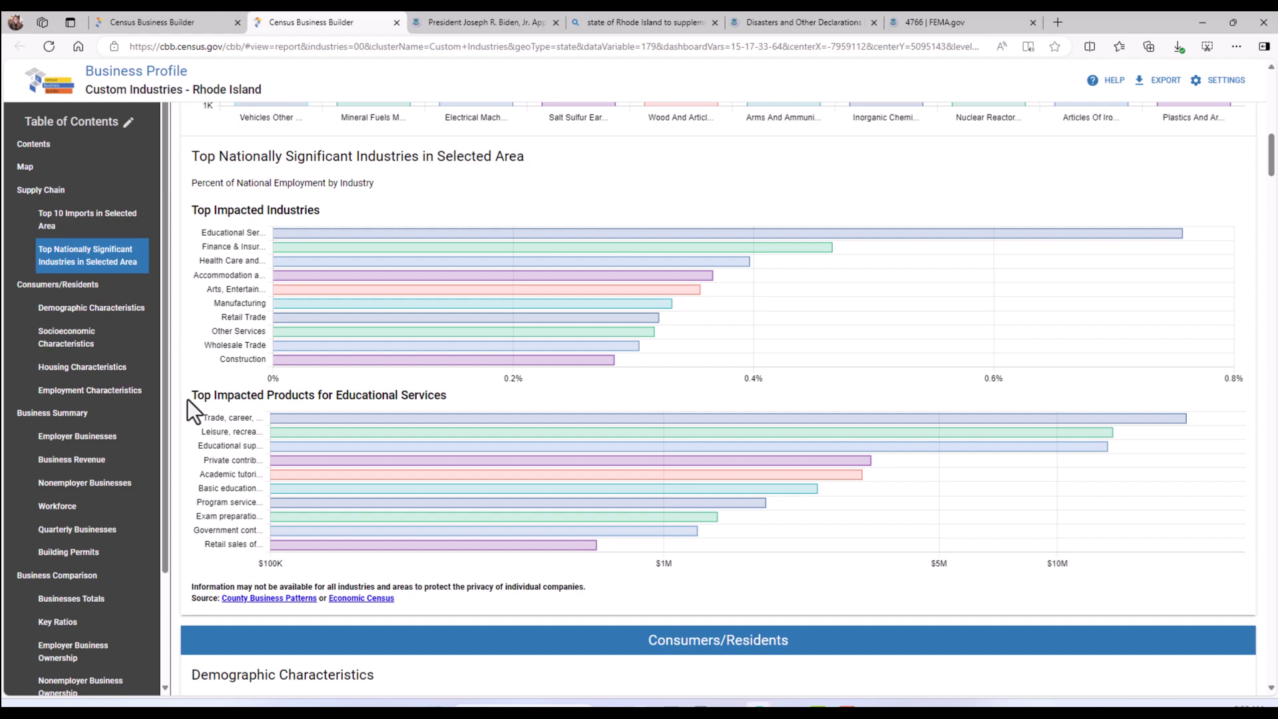
Scroll on to the Socioeconomic Characteristics table showing $81,370 median household income
scroll(186, 398, "down", 6)
scroll(186, 398, "down", 1)
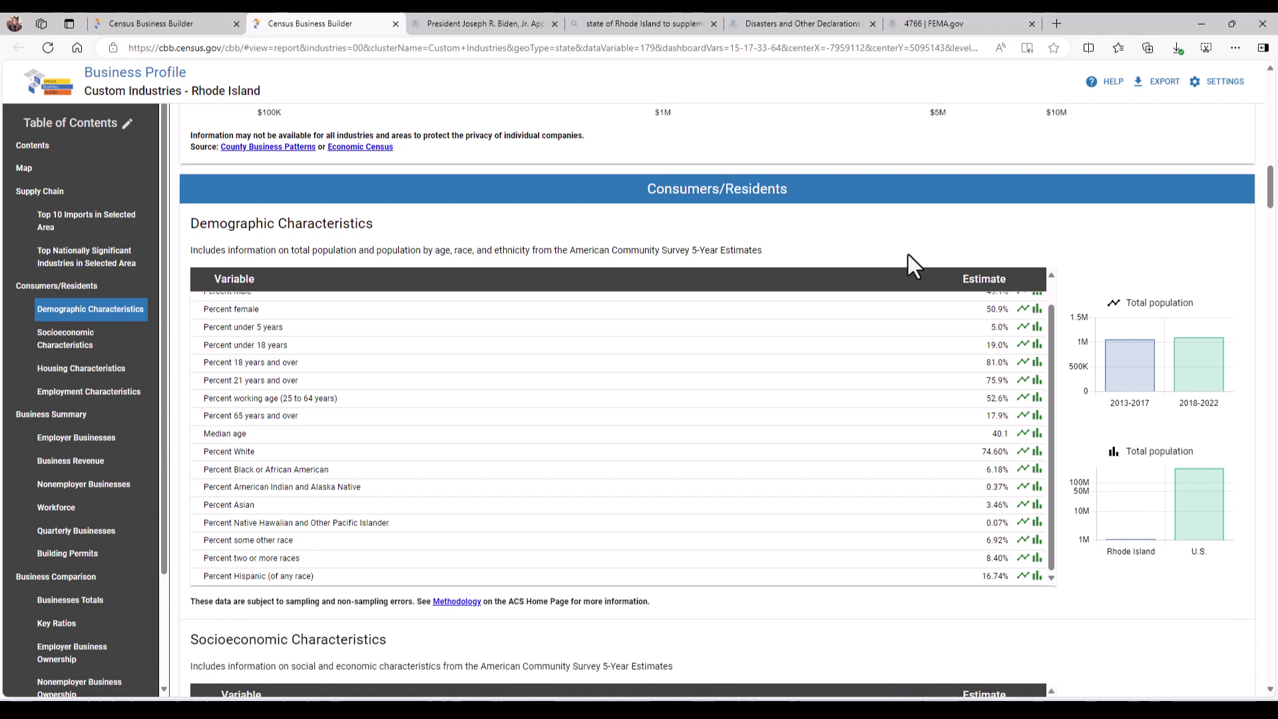
scroll(908, 254, "down", 1)
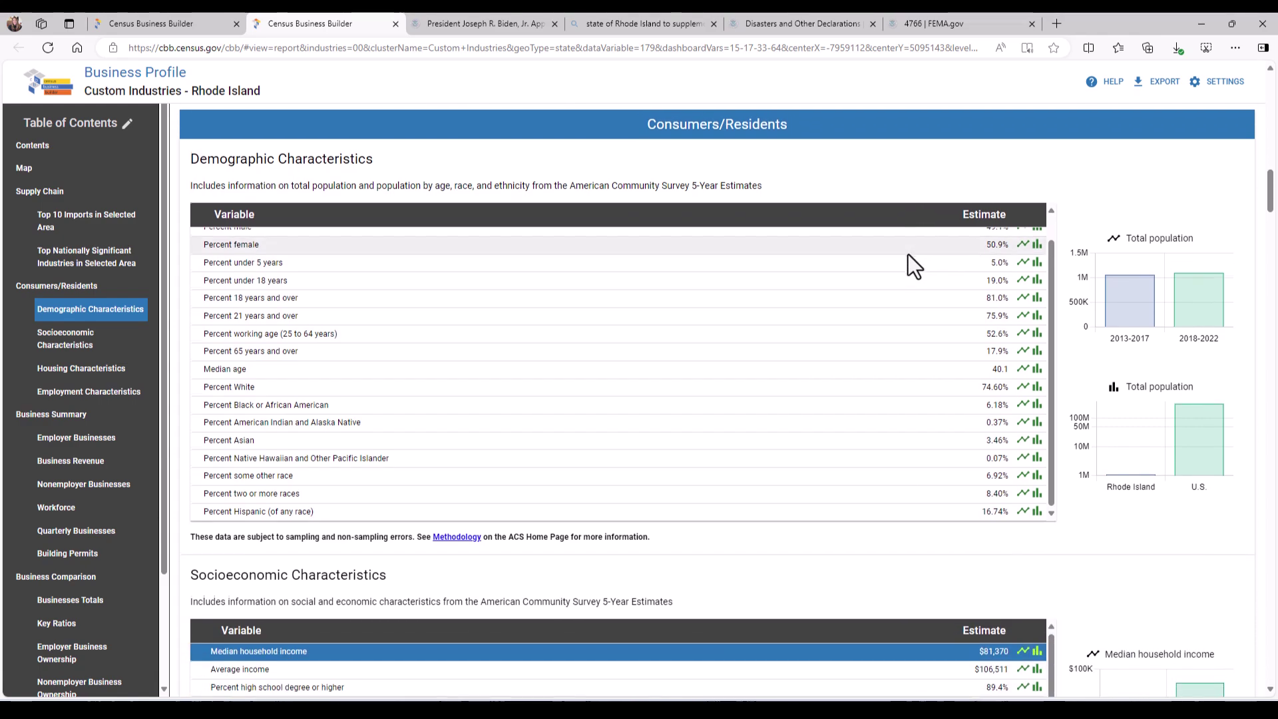
scroll(908, 255, "down", 3)
scroll(908, 254, "down", 2)
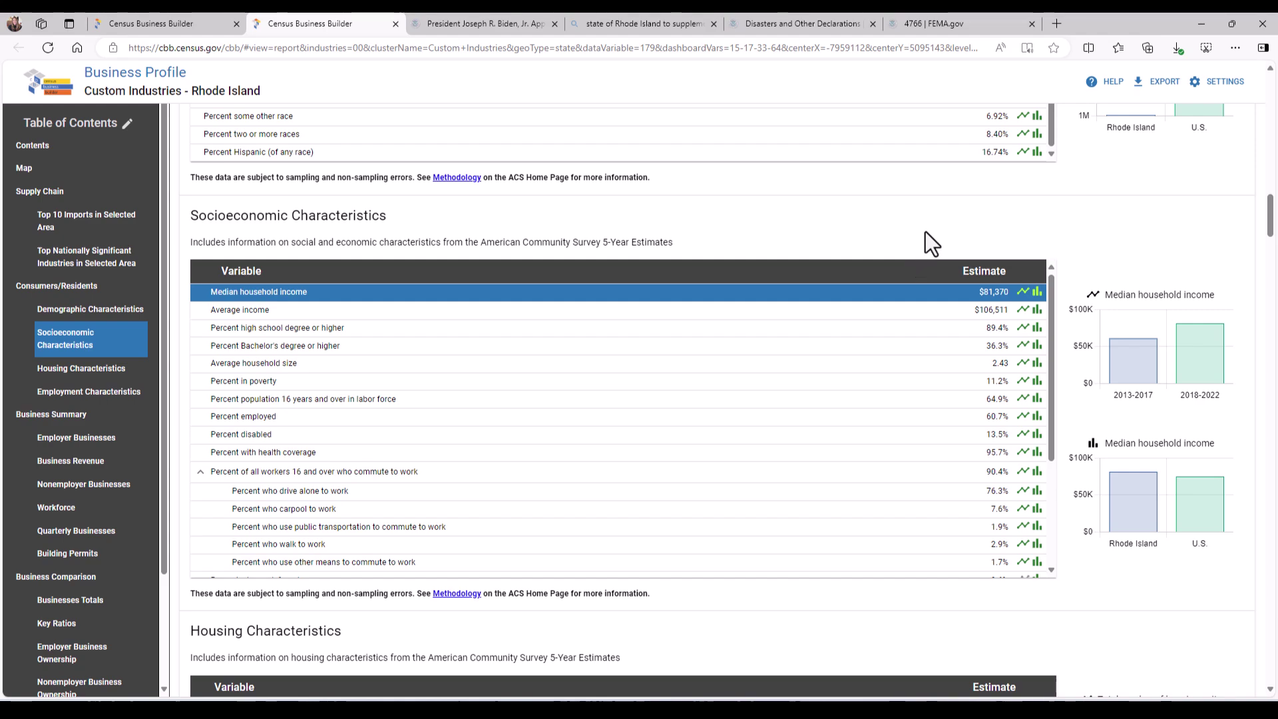
scroll(925, 231, "down", 1)
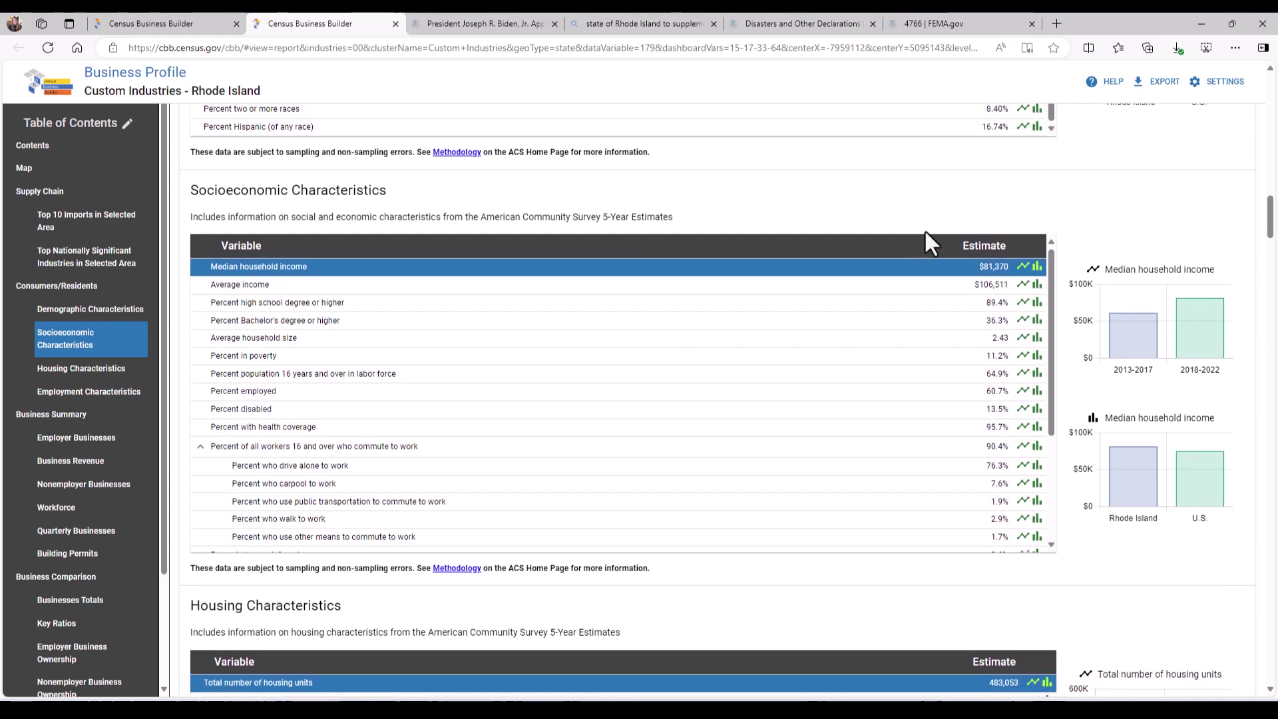
Chart median household income, then average income, then percent in poverty: 13.4% (2013-2017) to 11.2% (2018-2022)
left_click(1026, 270)
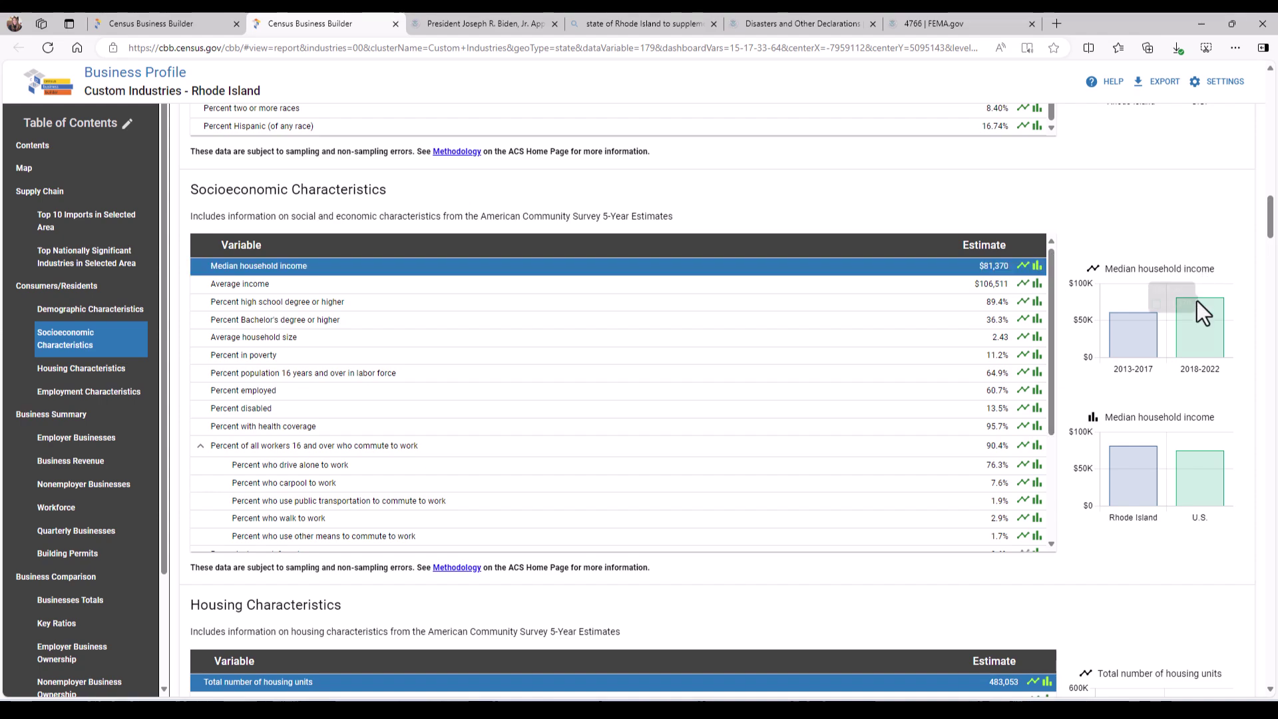
left_click(970, 282)
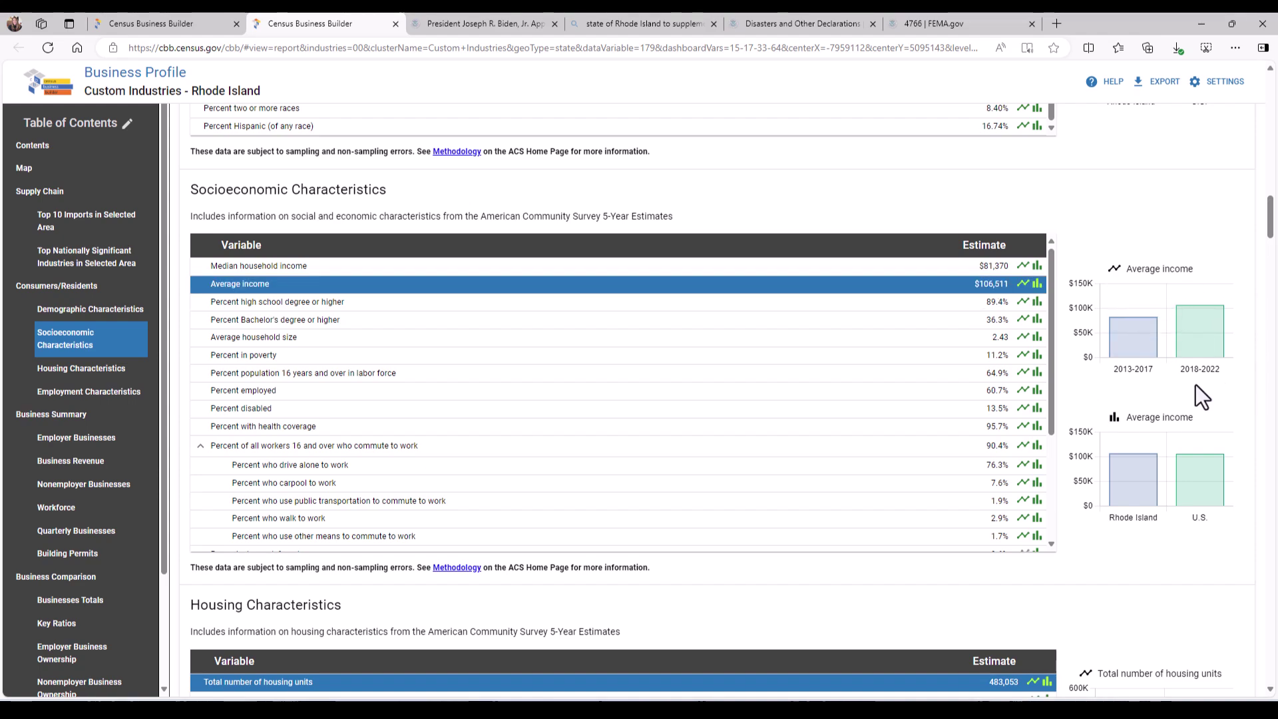
mouse_move(1188, 473)
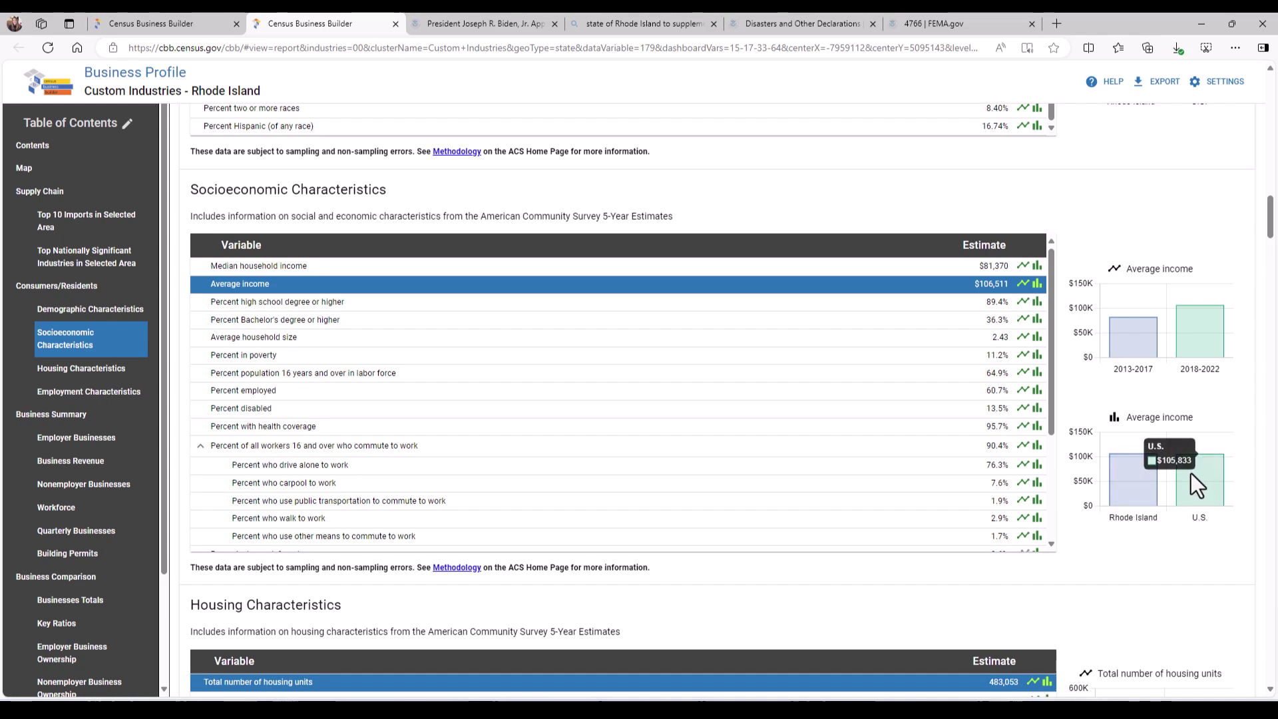
left_click(613, 365)
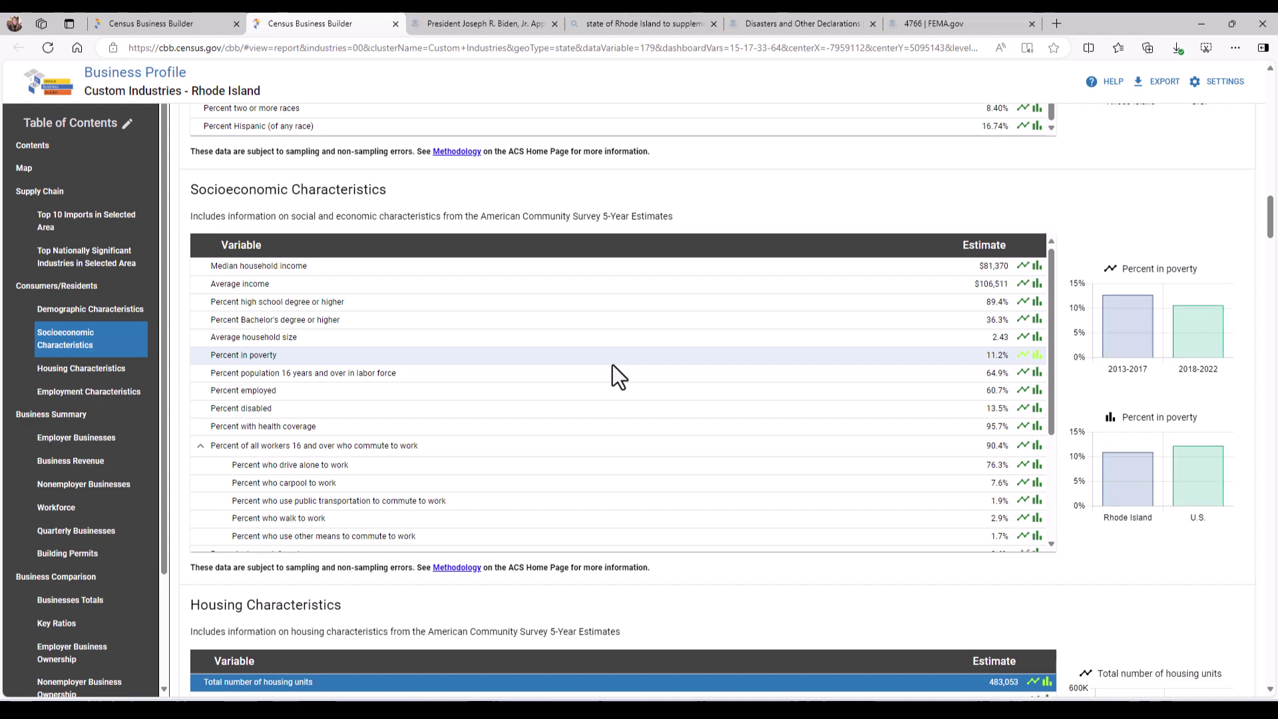
mouse_move(1125, 331)
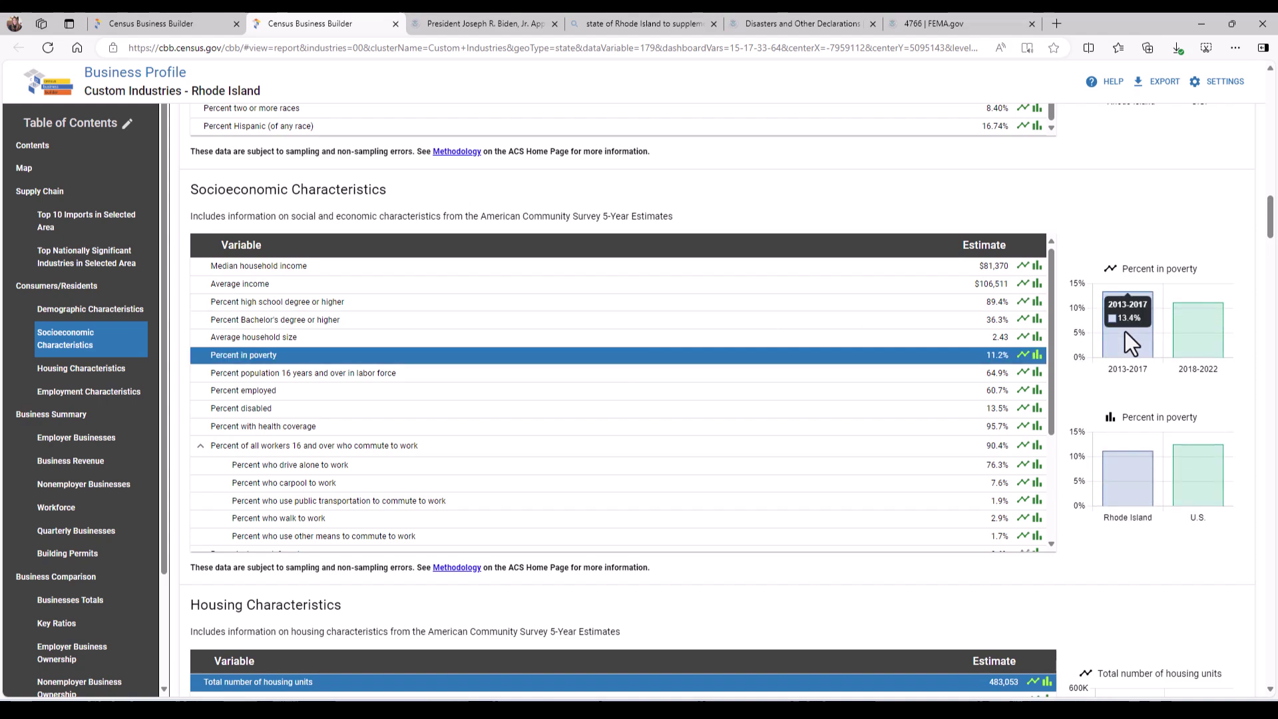
mouse_move(1191, 325)
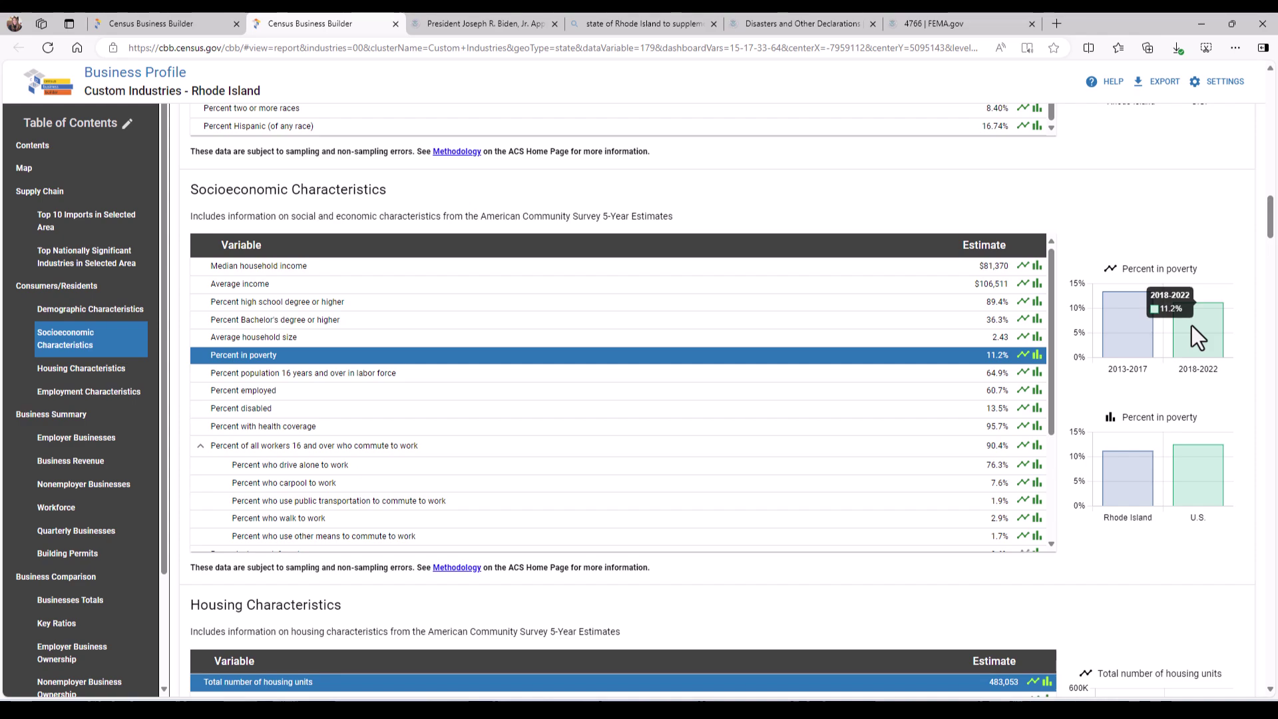
mouse_move(1137, 514)
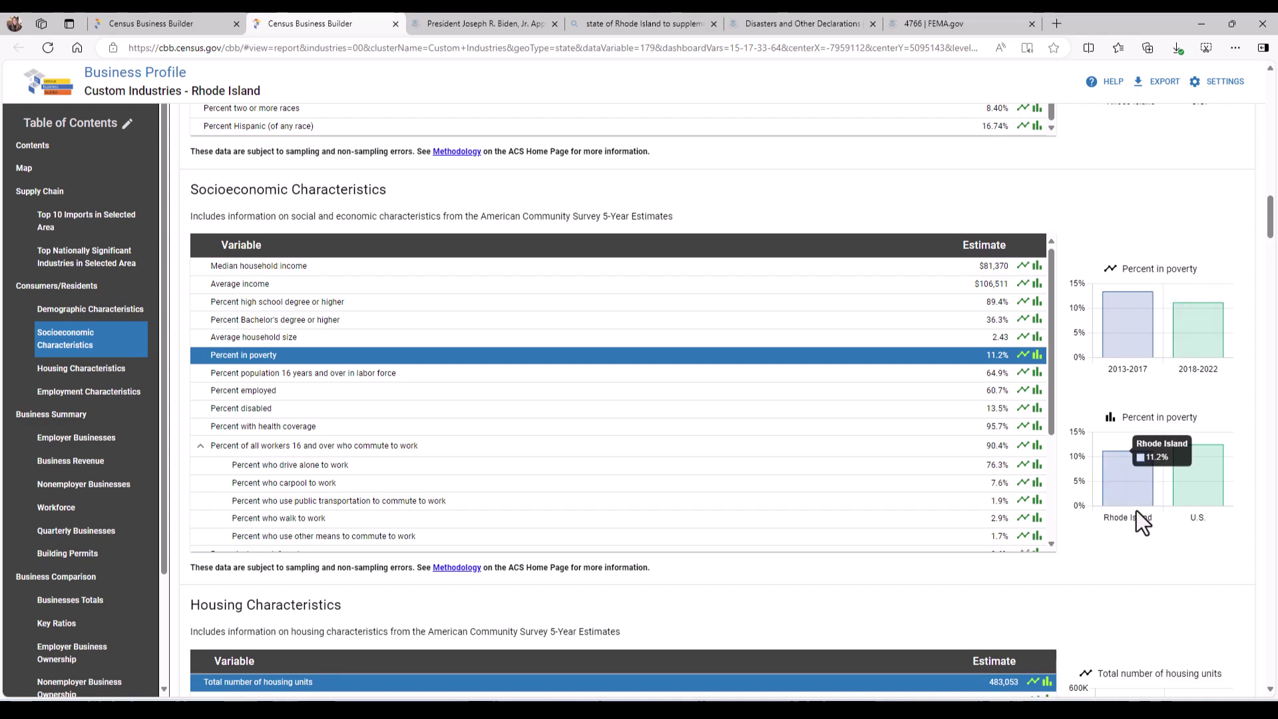